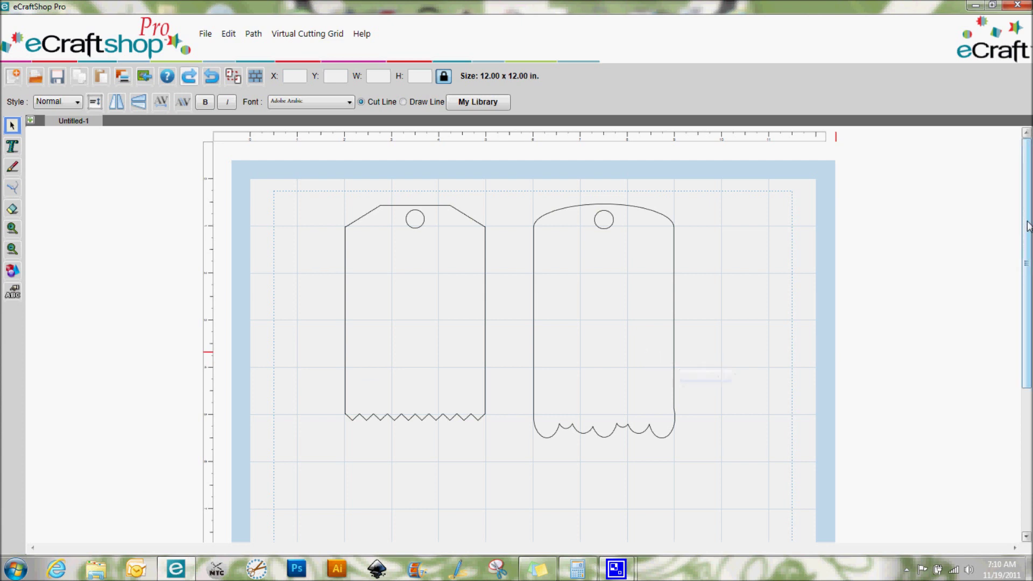
Add a seven-pointed star and drag it to the lower left below the pinked-edge tag.
drag(1026, 233, 1027, 377)
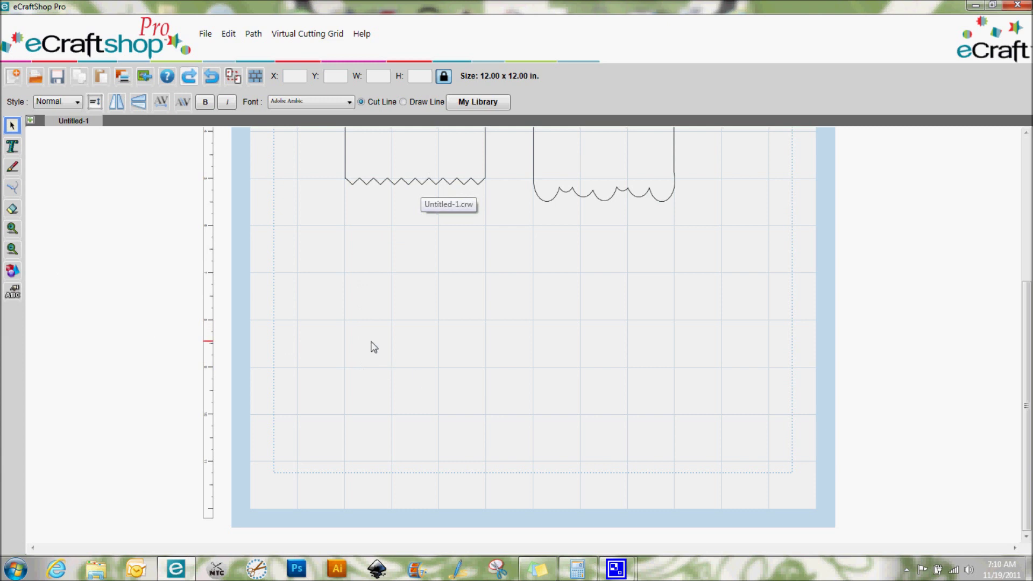
click(13, 271)
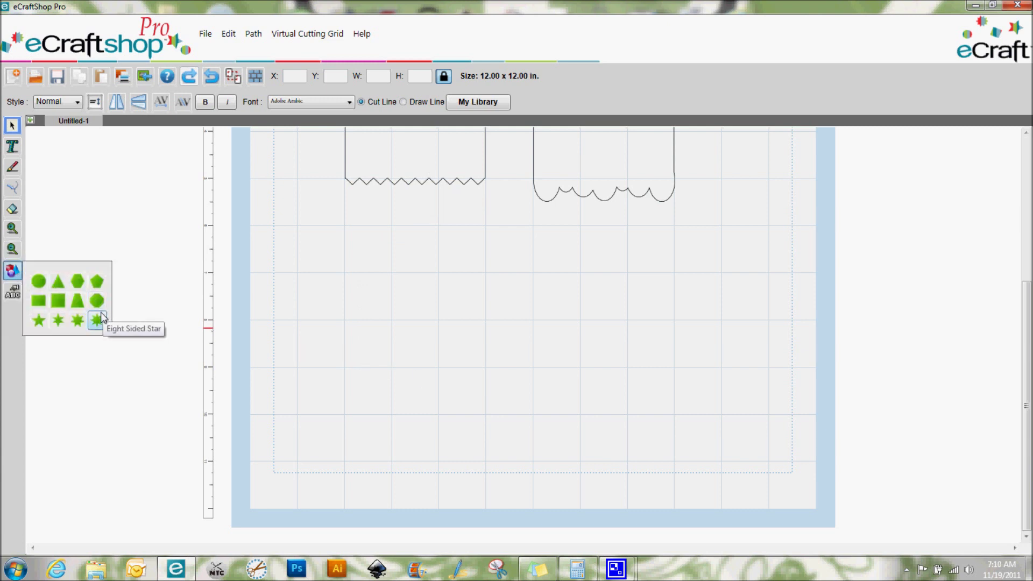
click(80, 323)
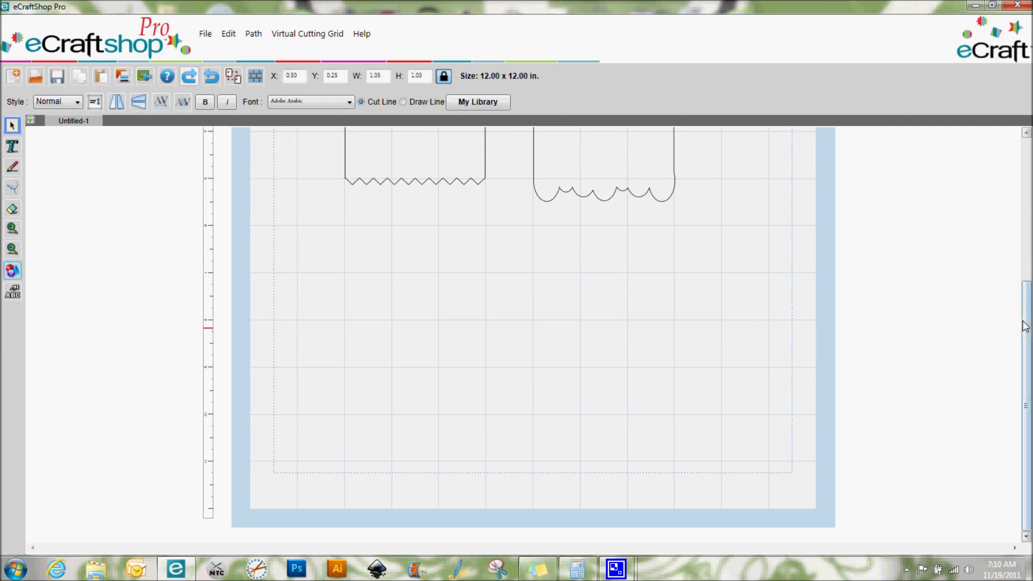
drag(1029, 335, 1029, 191)
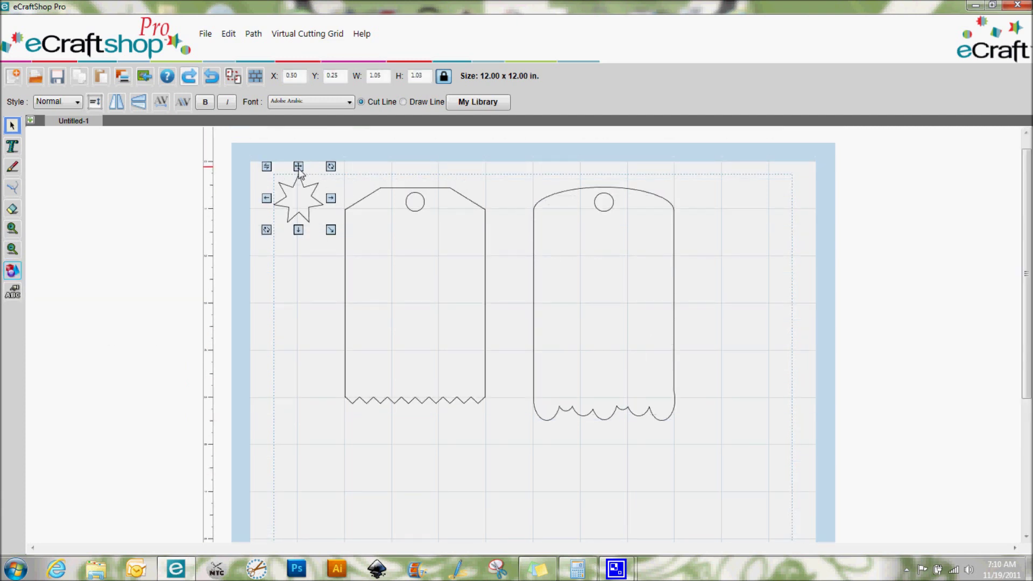
drag(298, 171, 314, 479)
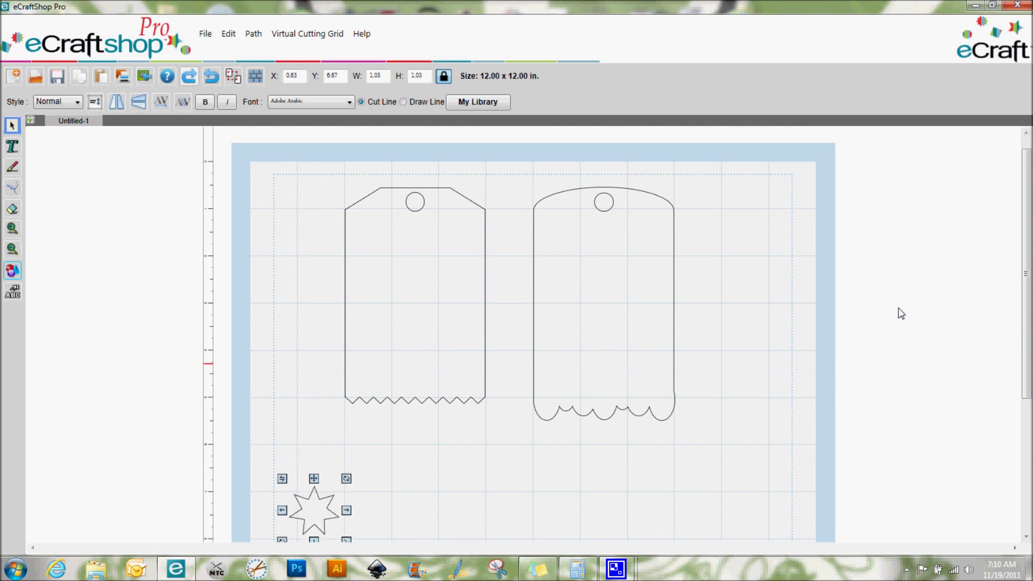
Nudge the star slightly down and left into place, then add a circle shape.
drag(1025, 210, 1028, 370)
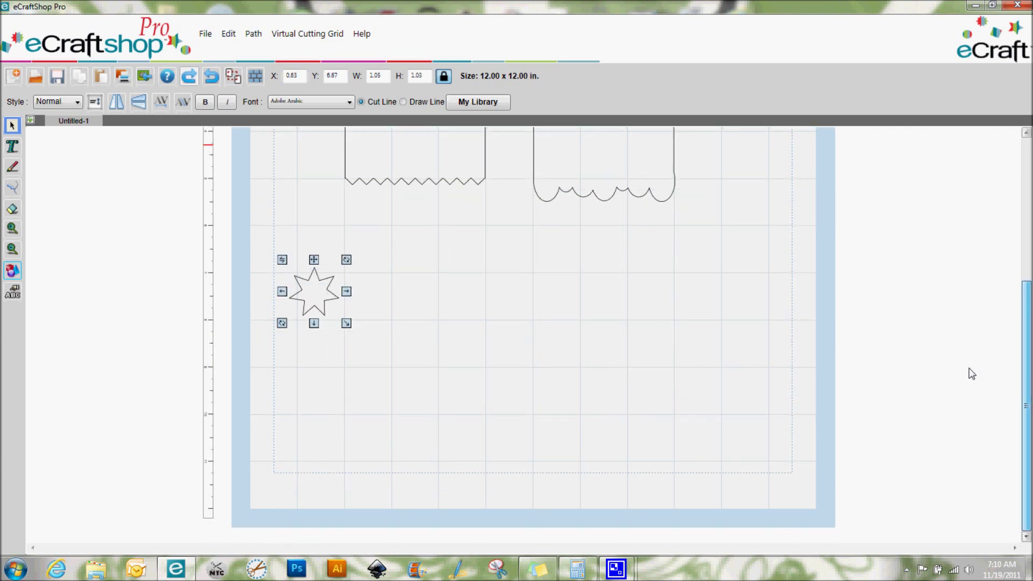
drag(317, 263, 309, 270)
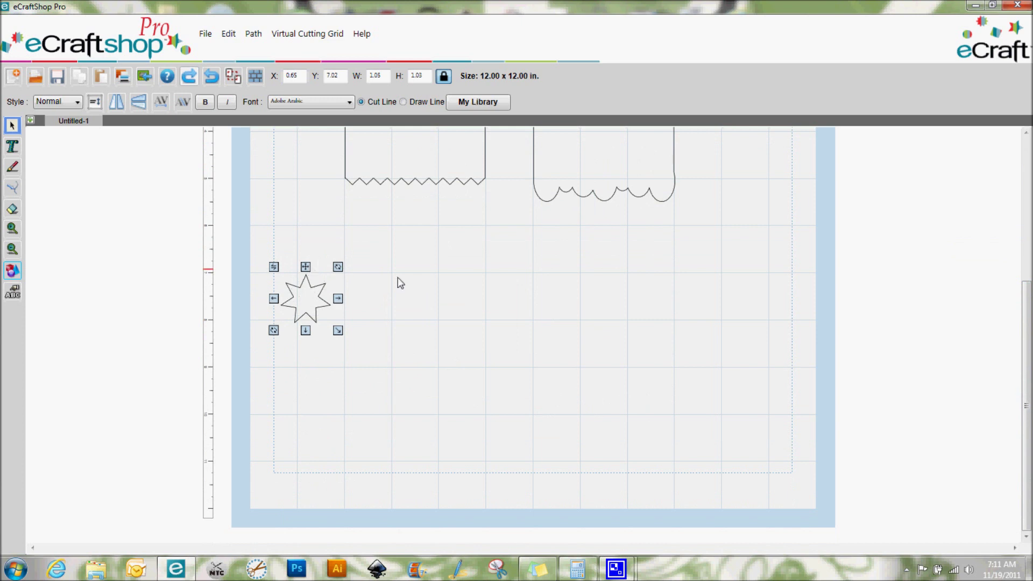
click(411, 328)
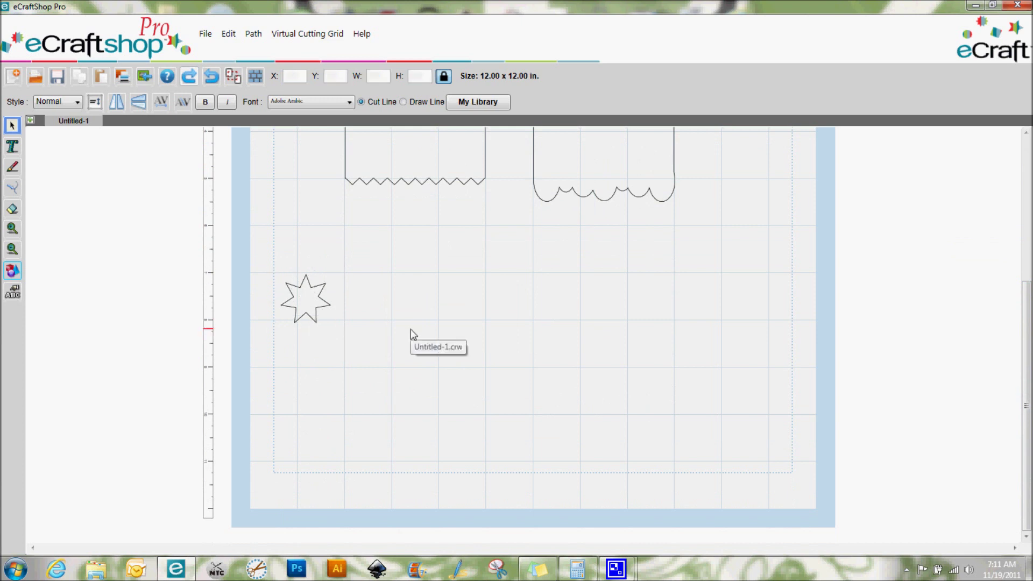
click(12, 270)
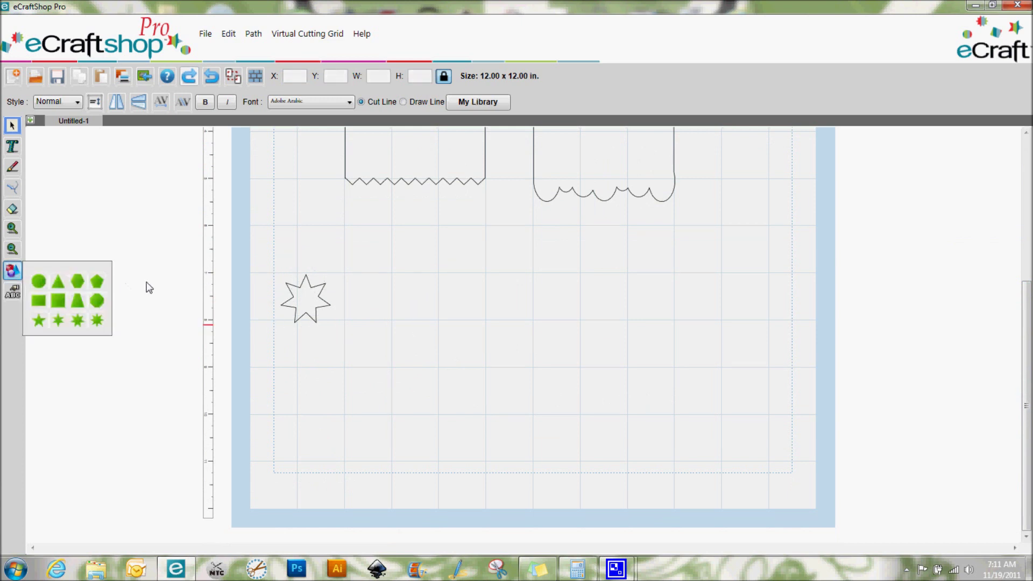
click(38, 281)
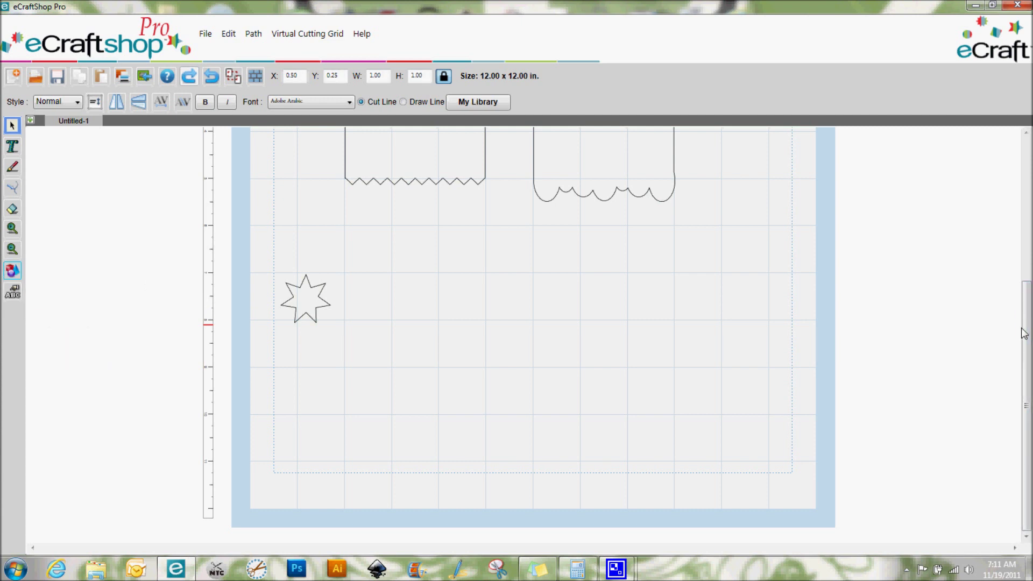
Move the circle below the left tag and set its width to 3.00 inches.
drag(1026, 321, 941, 210)
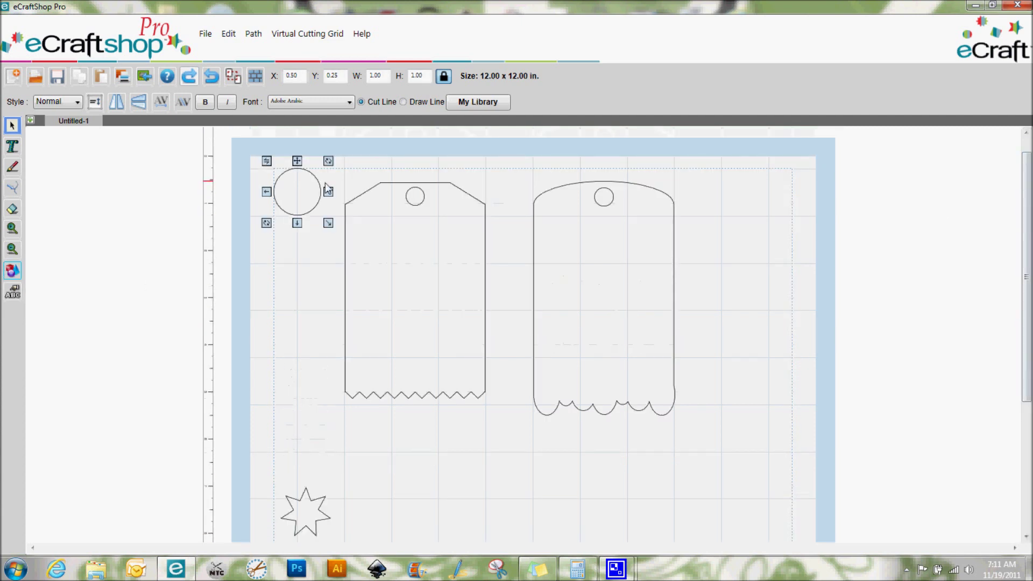
drag(304, 186, 418, 526)
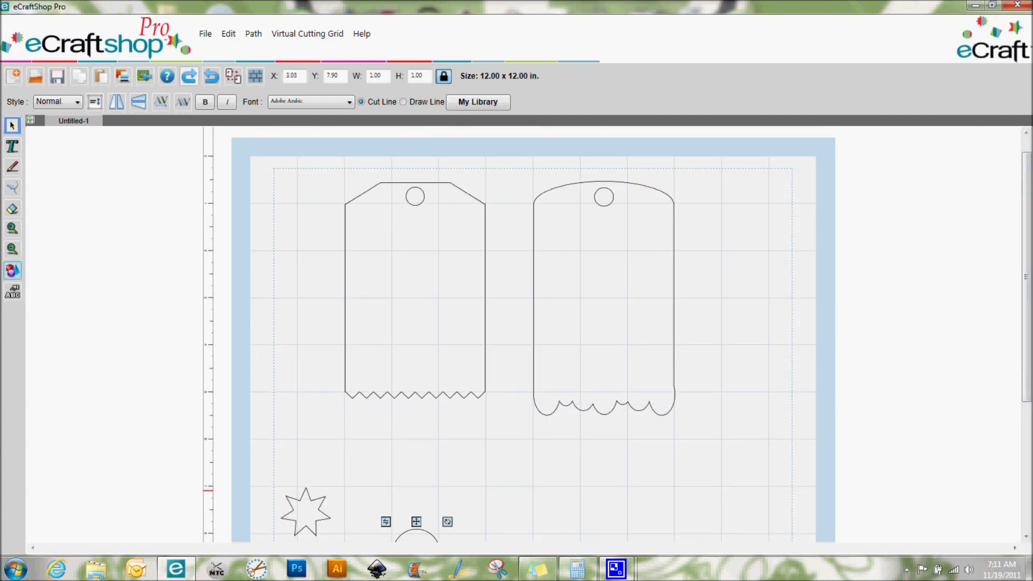
drag(1027, 252, 1002, 441)
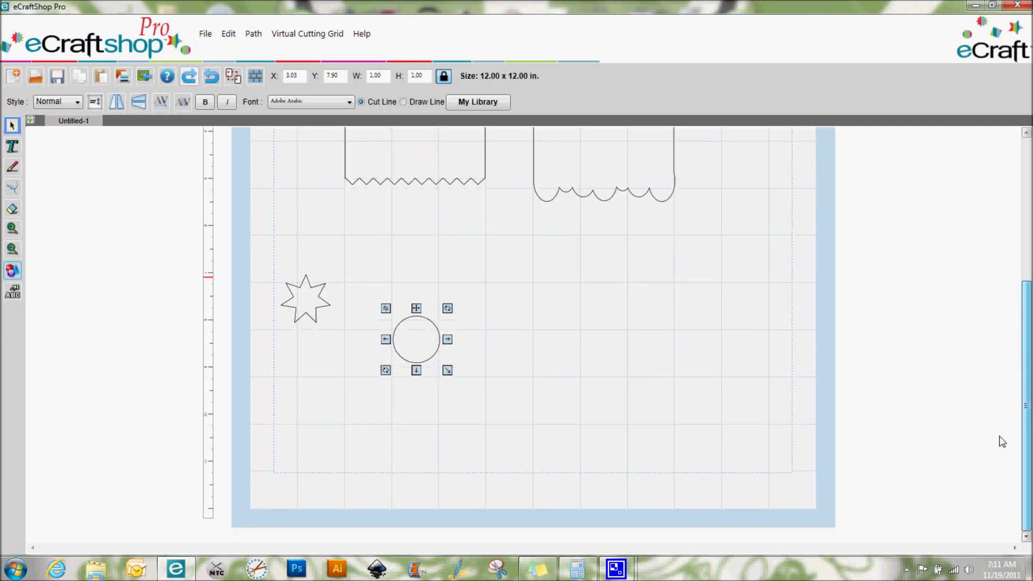
drag(417, 311, 392, 351)
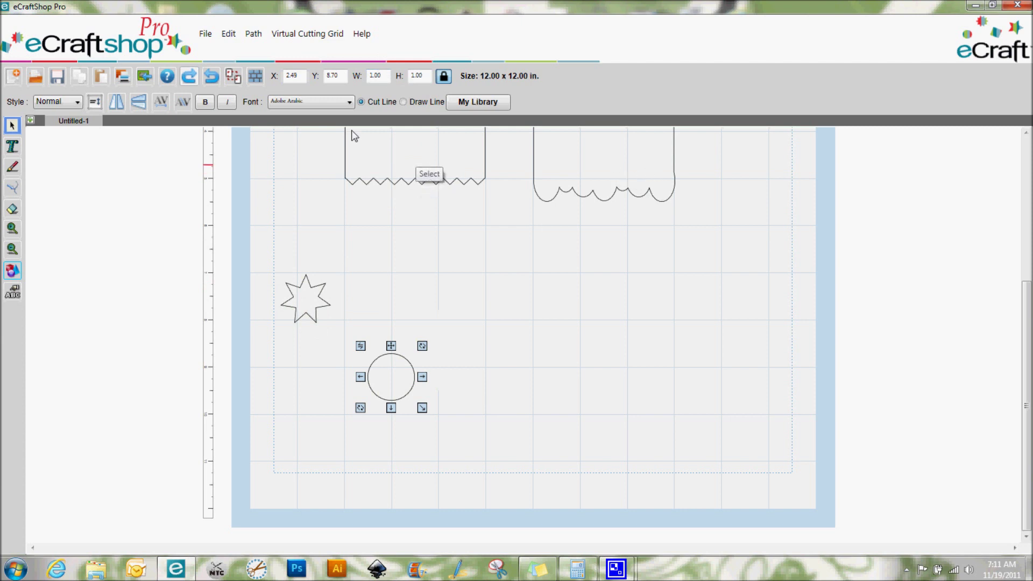
click(386, 78)
text(3.00)
key(Return)
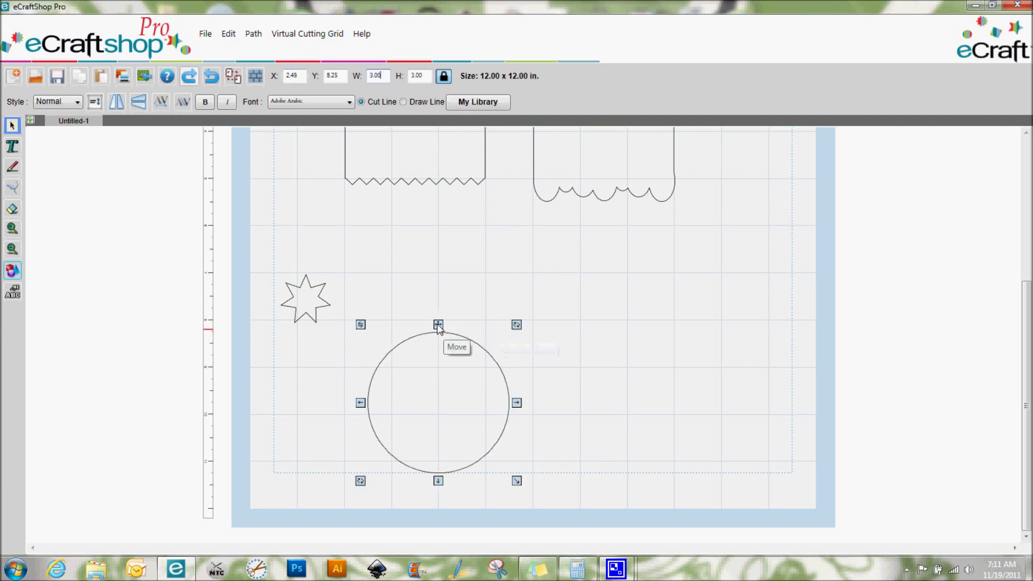
Move the circle up beside the star and squash it into an oval about 1.45 inches tall.
drag(437, 323, 438, 265)
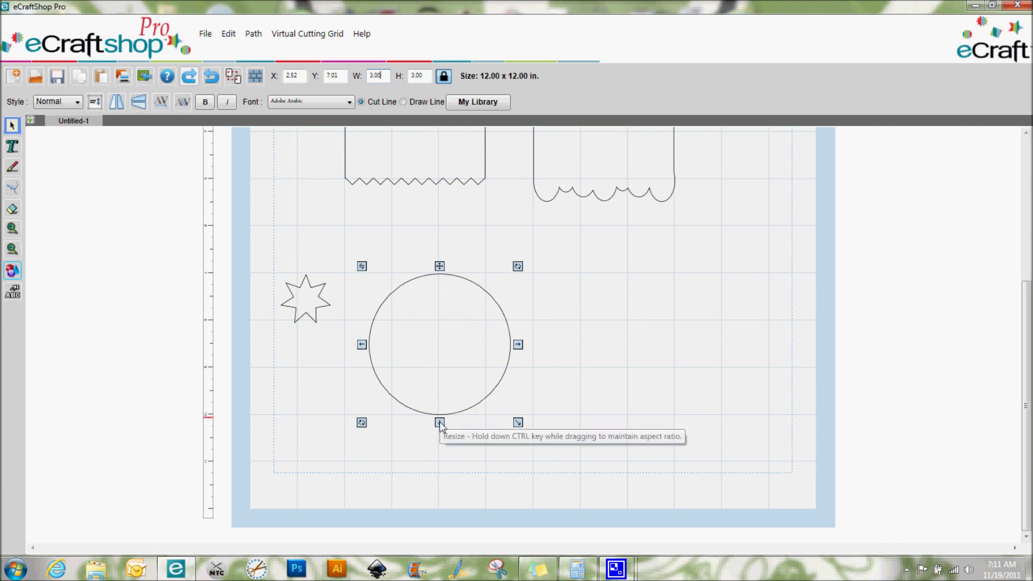
click(452, 433)
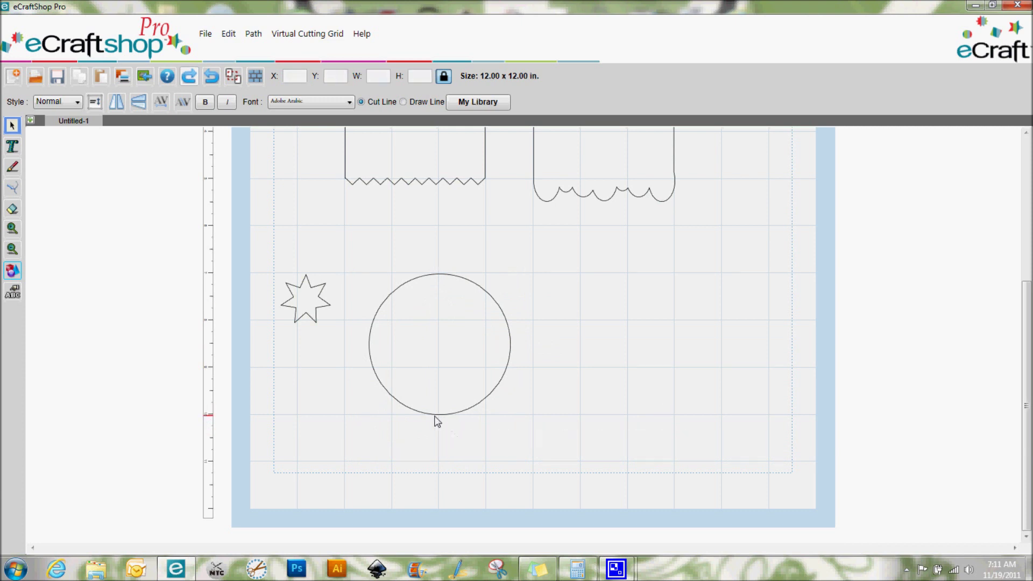
click(436, 411)
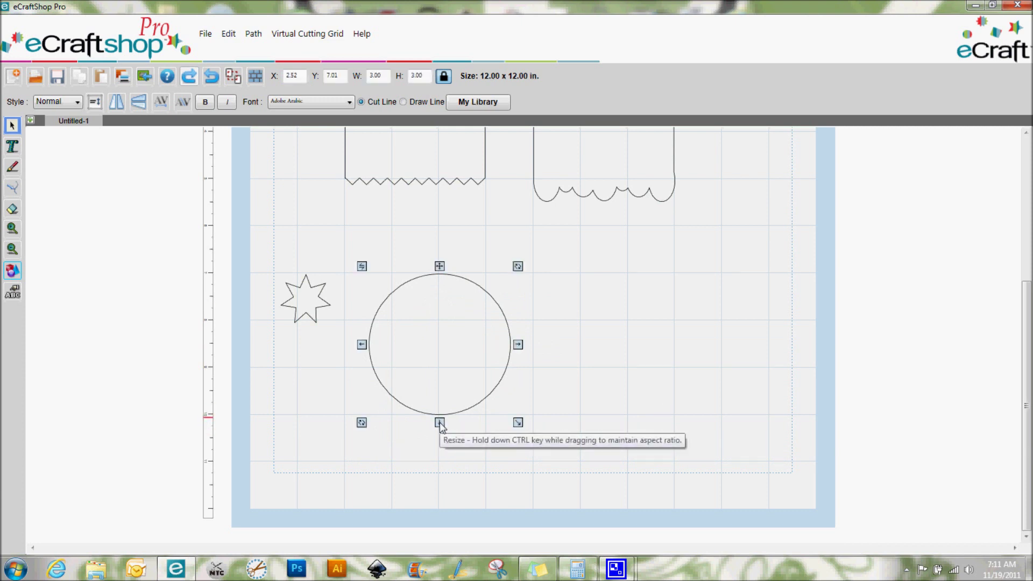
drag(440, 422, 448, 349)
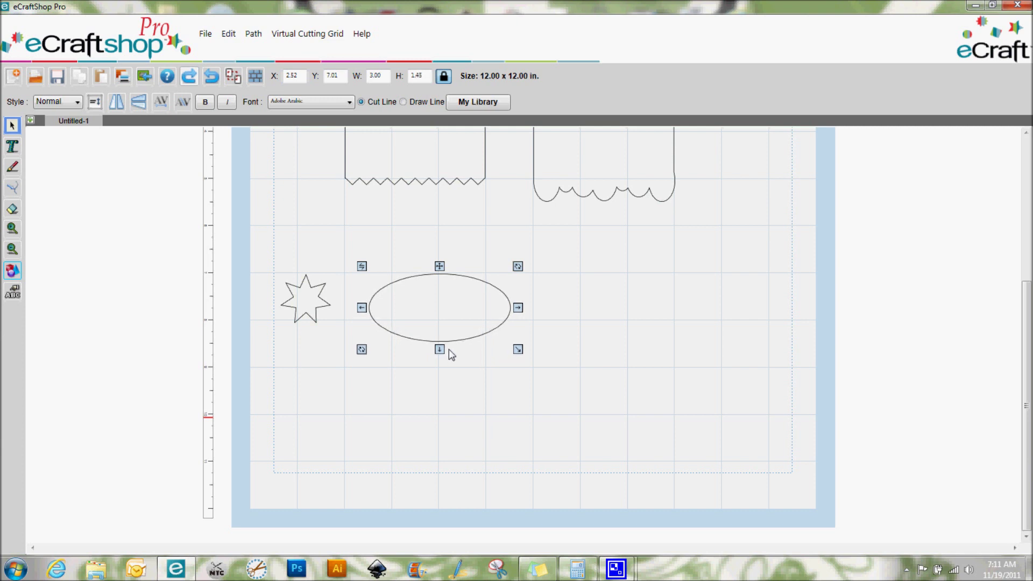
click(618, 380)
Move the seven-pointed star onto the oval's lower-left edge.
click(294, 289)
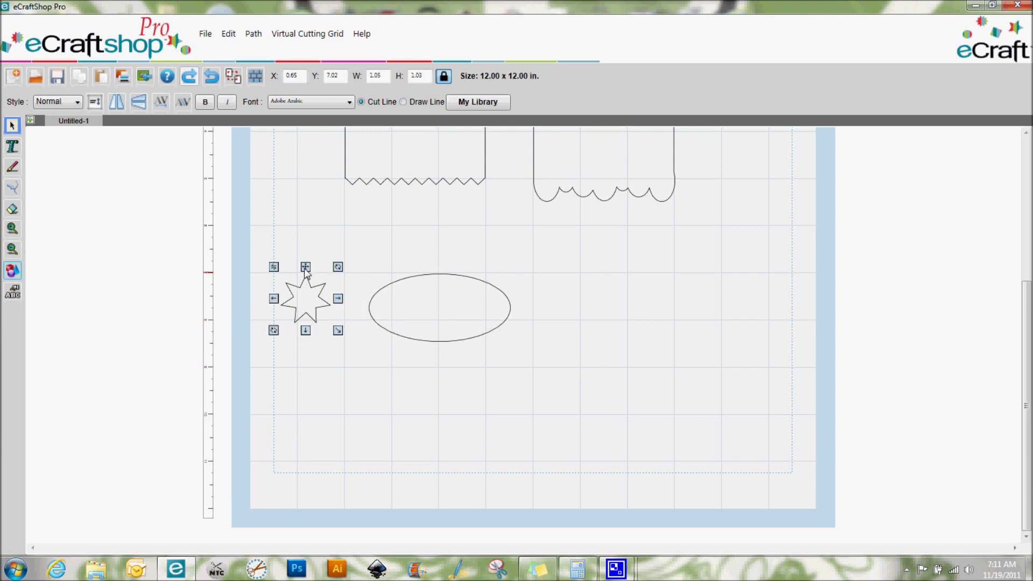
drag(306, 269, 389, 299)
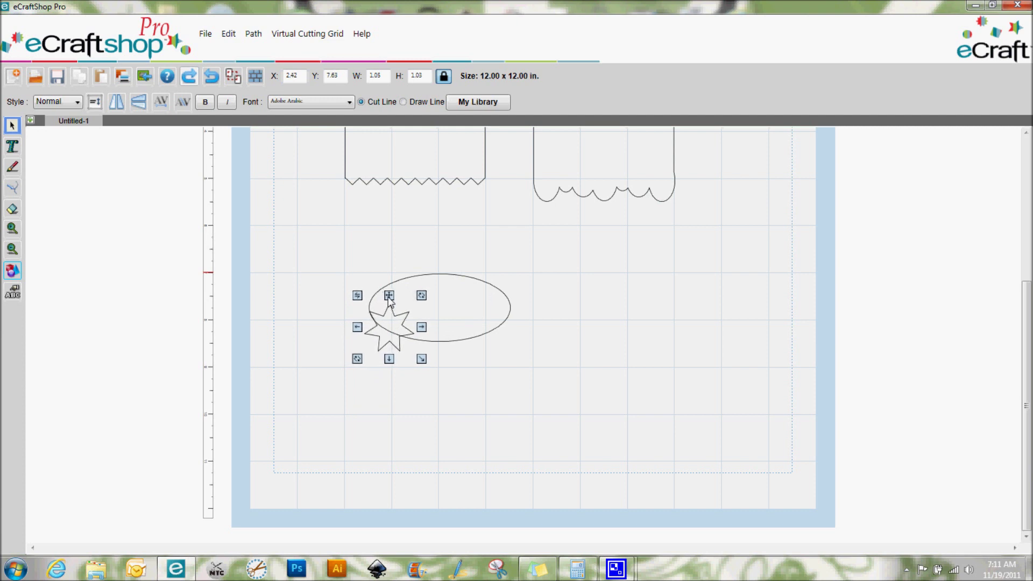
drag(390, 299, 388, 298)
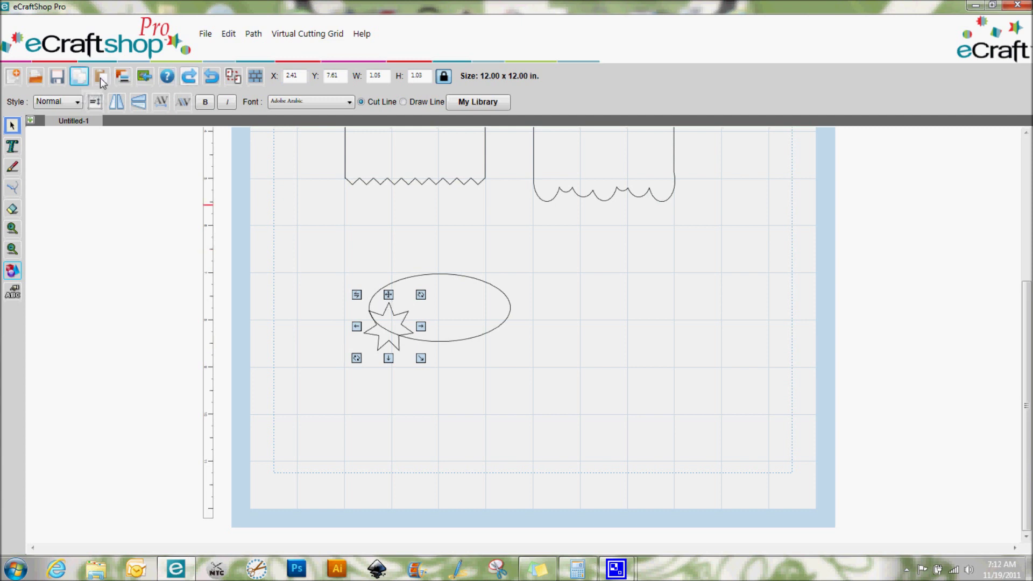
Paste a duplicate star, position it on the oval, then delete the duplicate.
click(100, 78)
drag(389, 357, 449, 383)
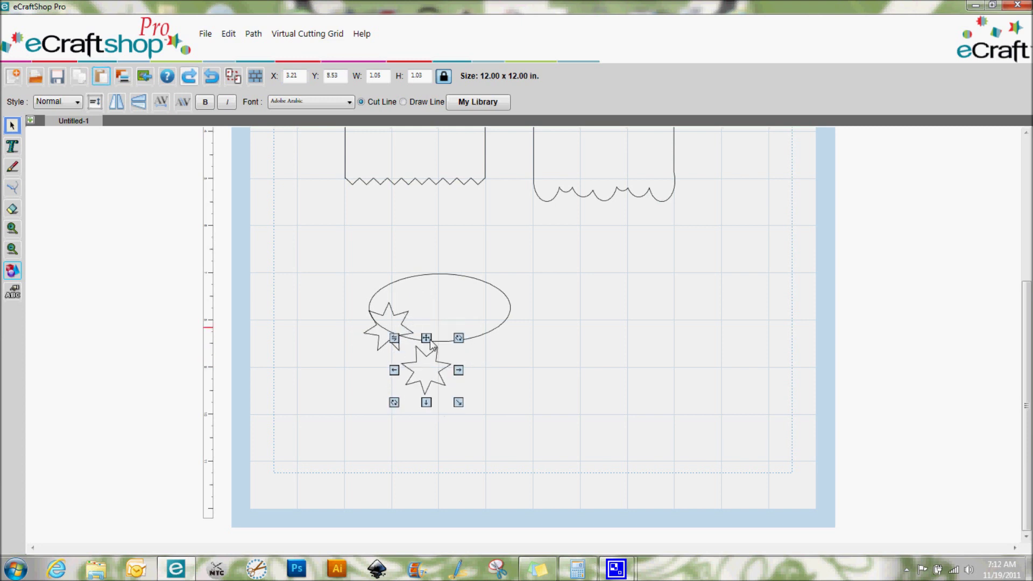
drag(430, 342, 421, 307)
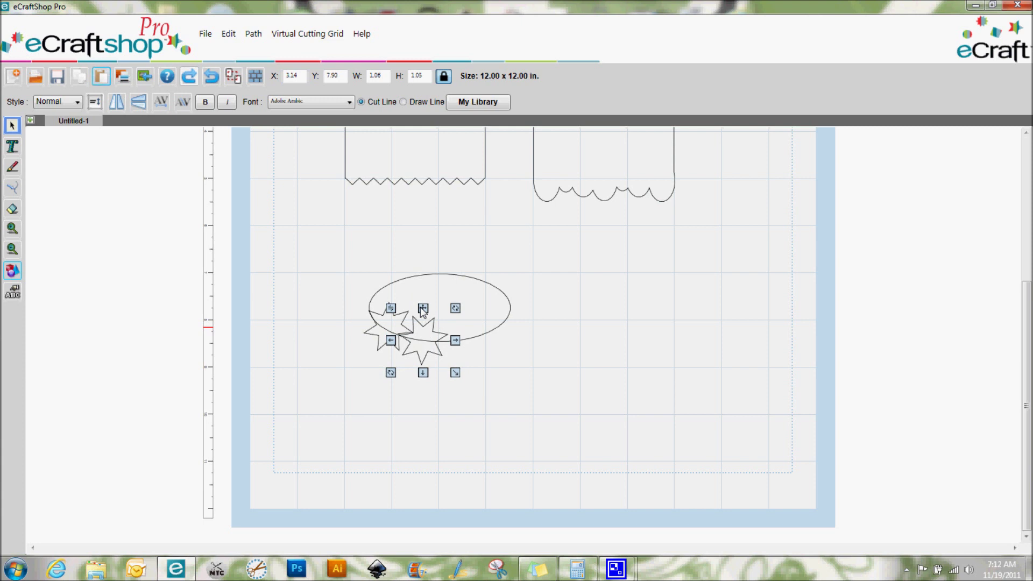
drag(421, 307, 422, 311)
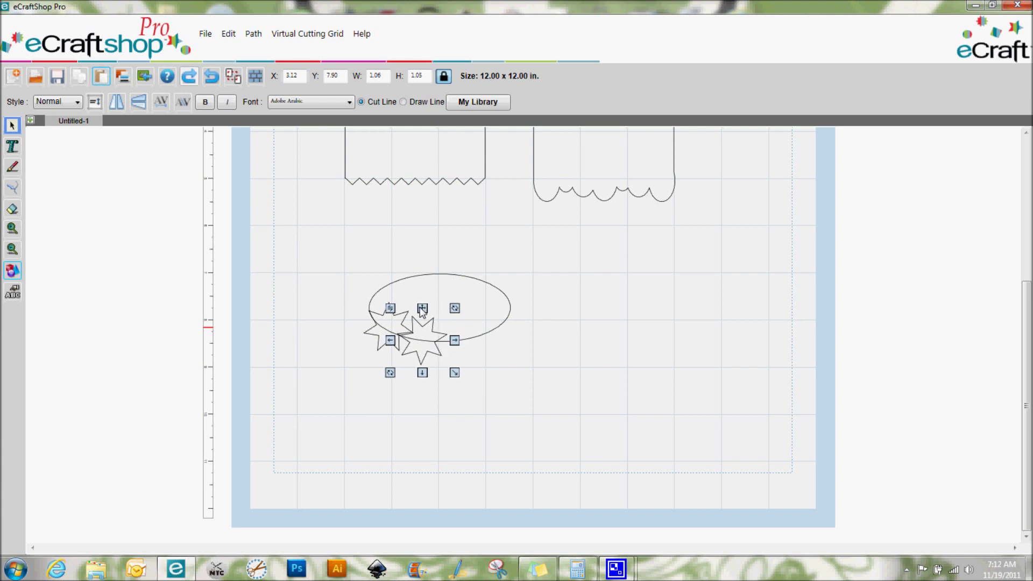
click(366, 382)
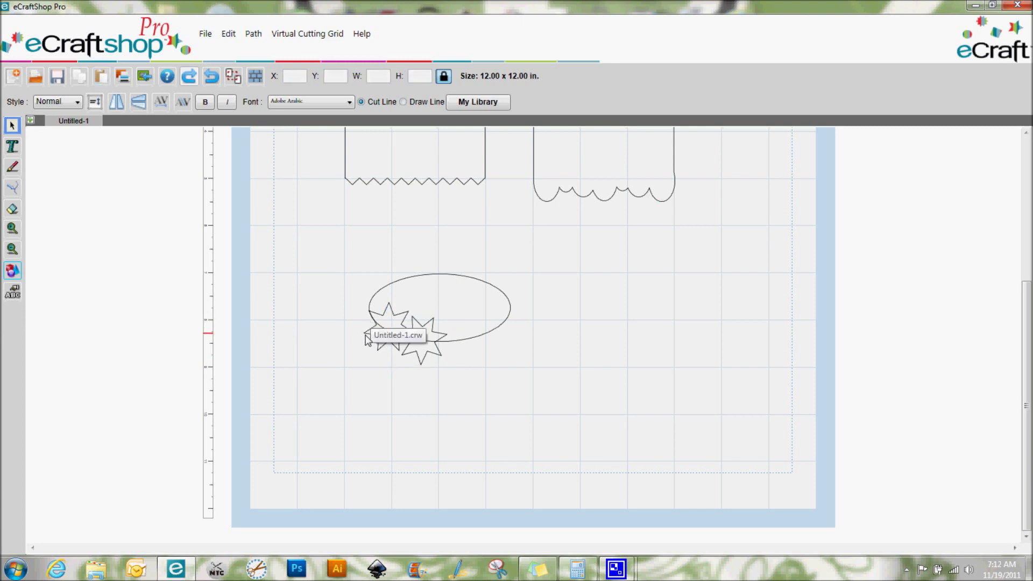
click(422, 360)
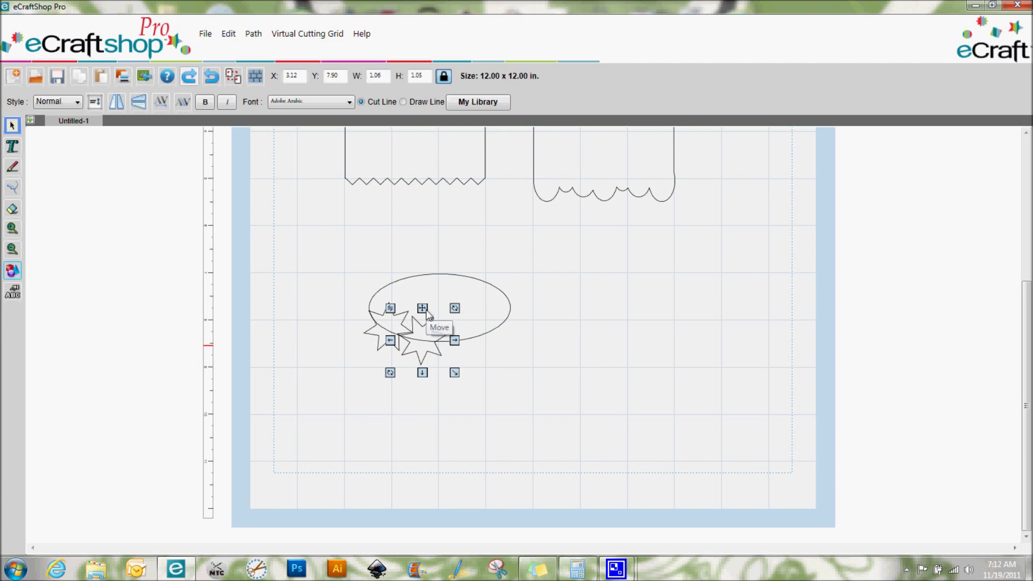
key(Delete)
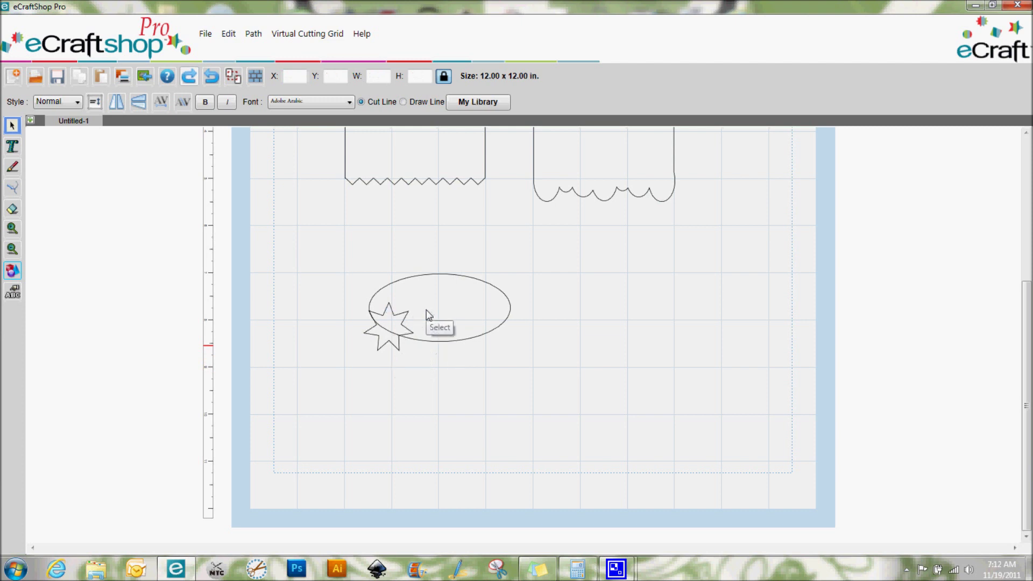
Add another star and place it on the oval beside the first star.
click(12, 271)
click(97, 320)
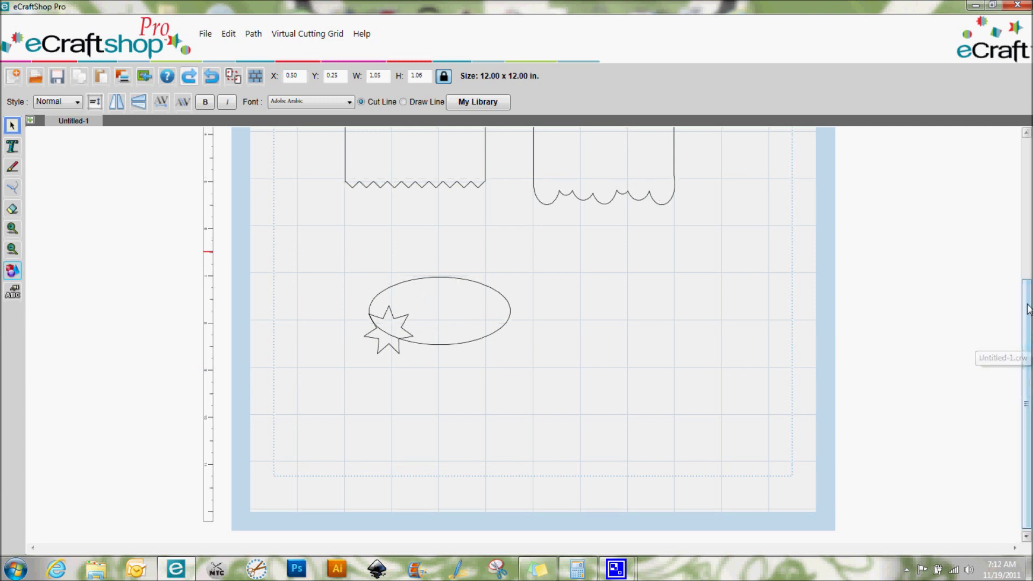
drag(1026, 344, 1026, 220)
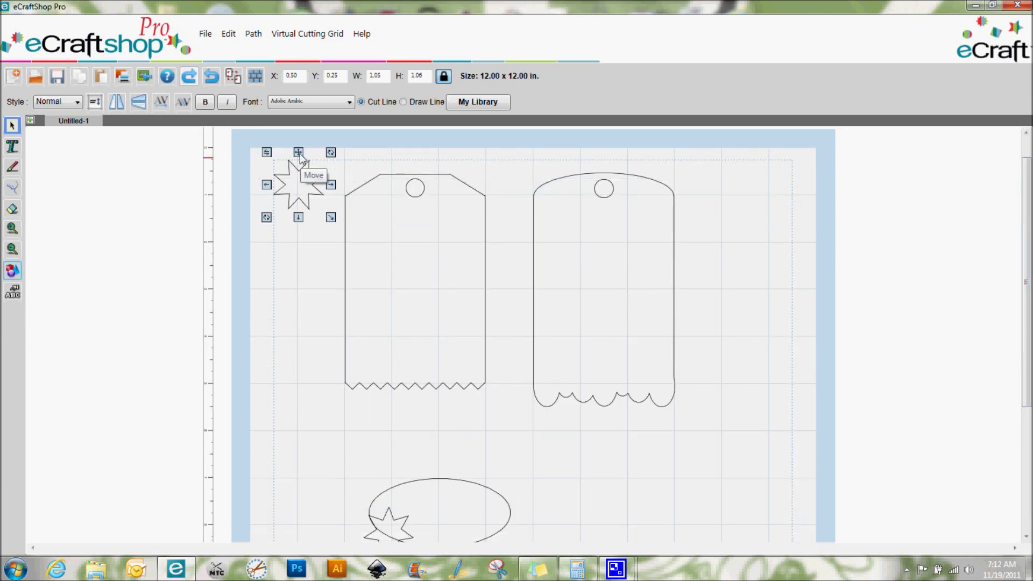
drag(299, 153, 552, 527)
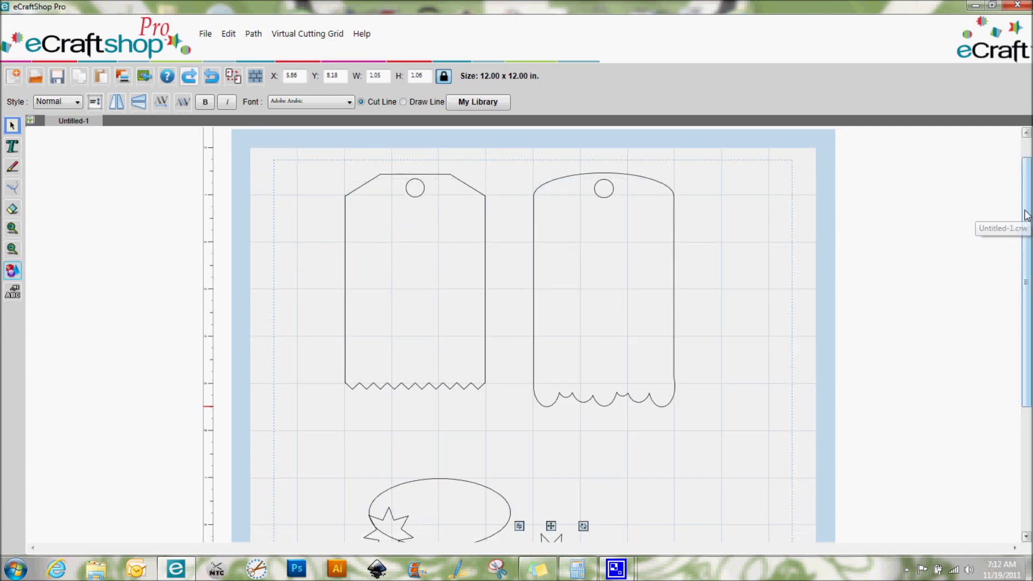
scroll(1029, 280, down, 5)
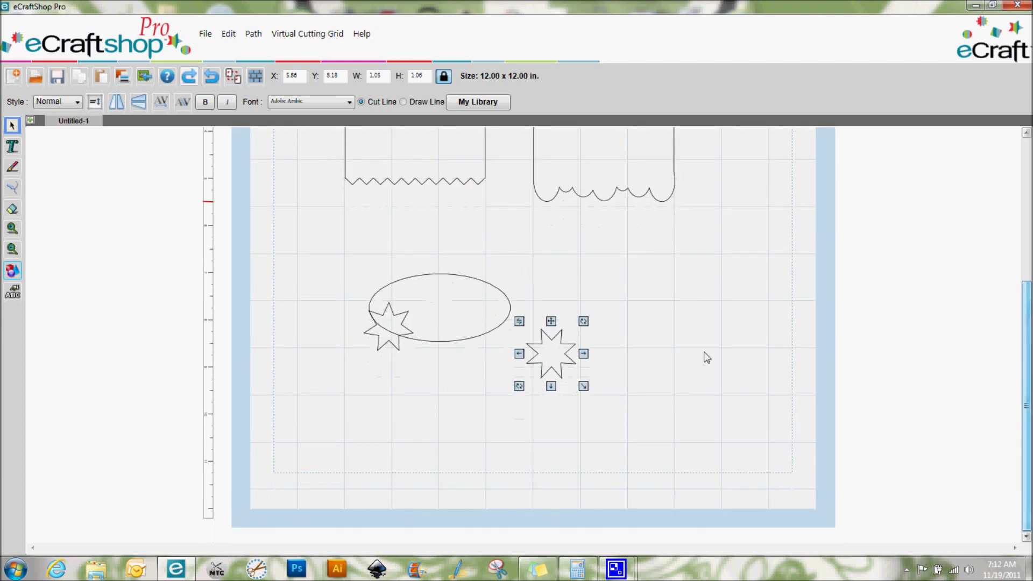
drag(551, 321, 429, 306)
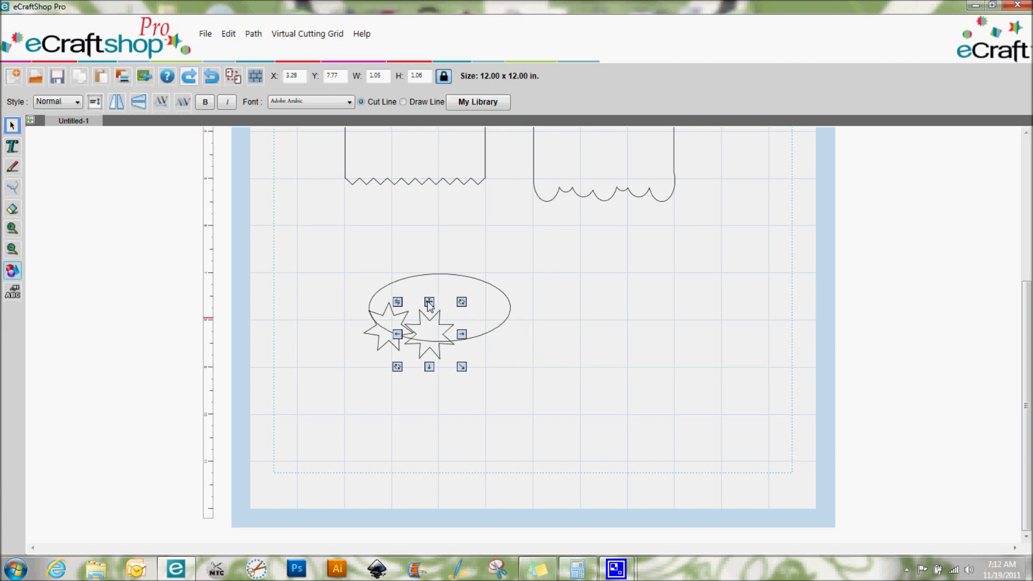
drag(429, 302, 464, 305)
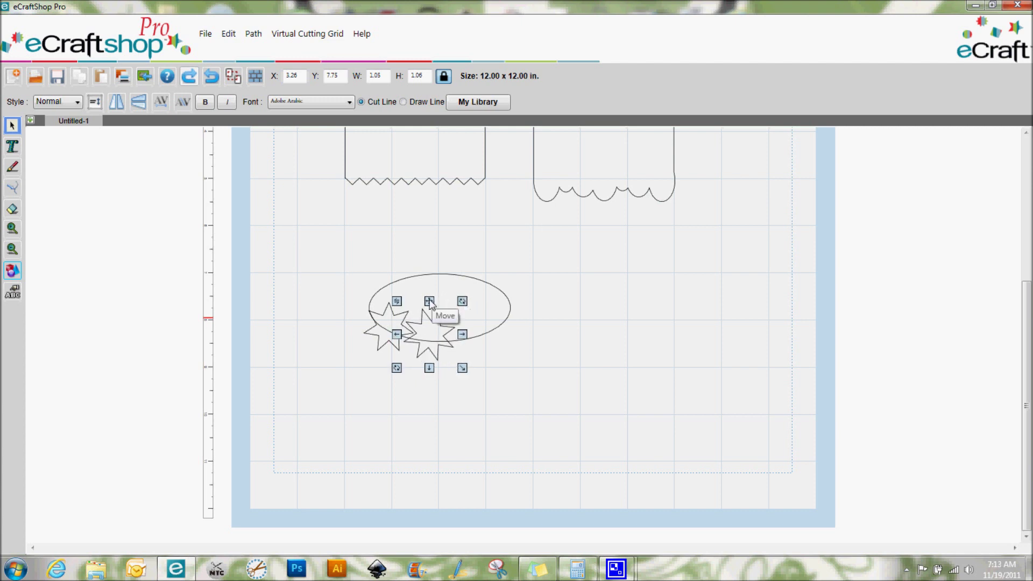
mouse_move(430, 303)
mouse_down()
mouse_move(463, 304)
mouse_move(426, 301)
mouse_up()
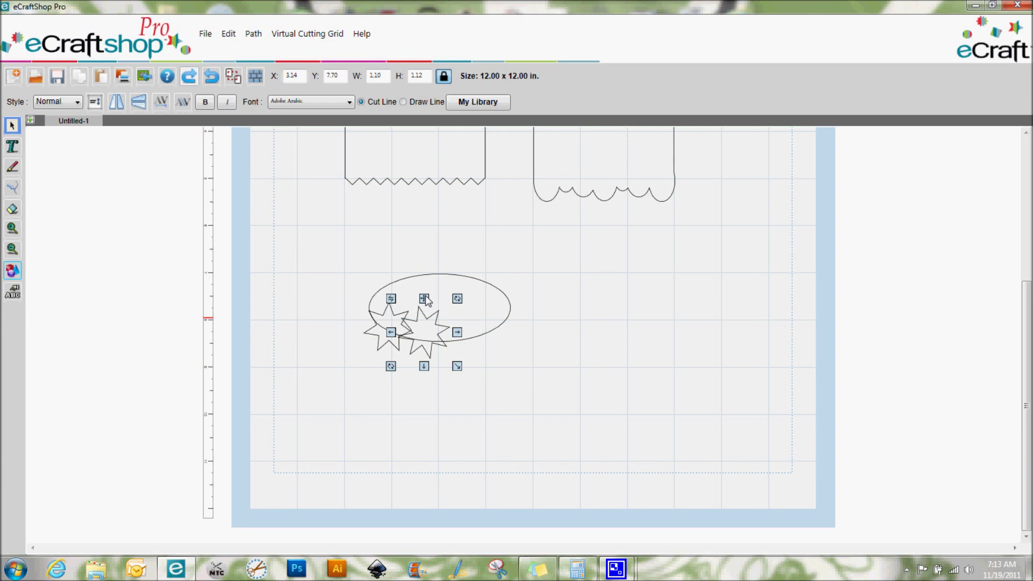
Copy the left star and paste a copy onto the oval beside the others.
click(498, 401)
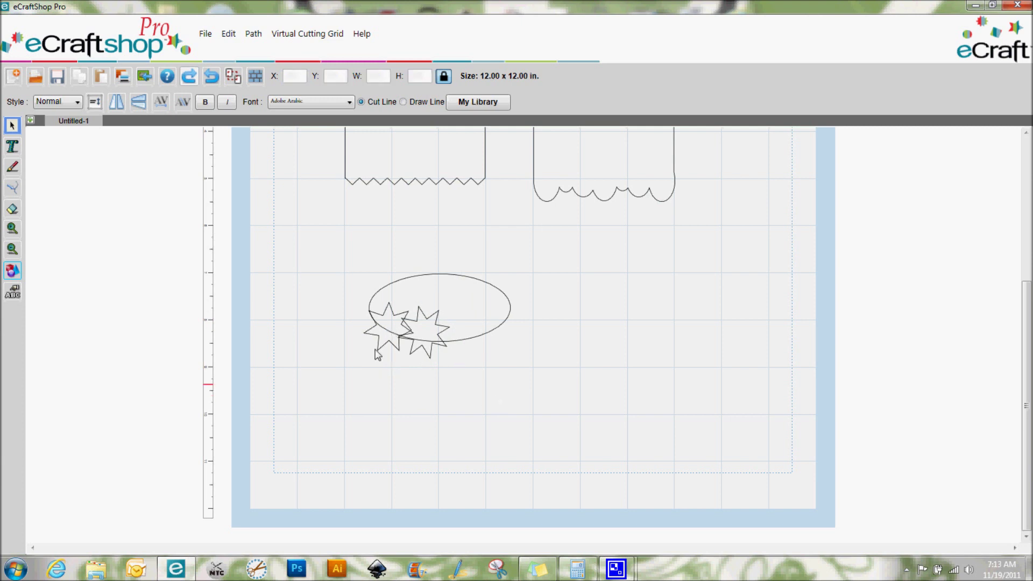
click(378, 340)
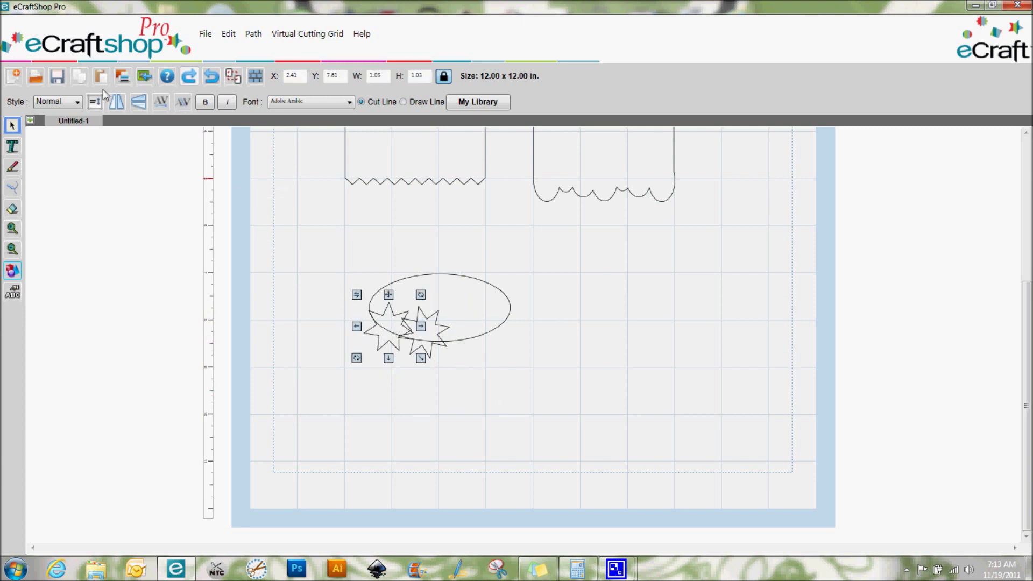
click(88, 74)
click(103, 79)
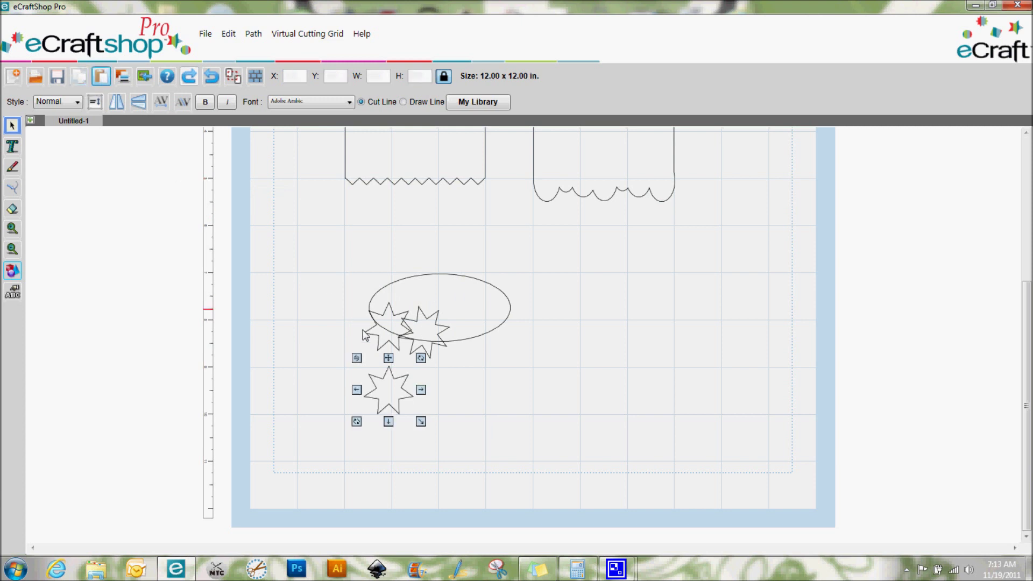
drag(389, 363, 492, 308)
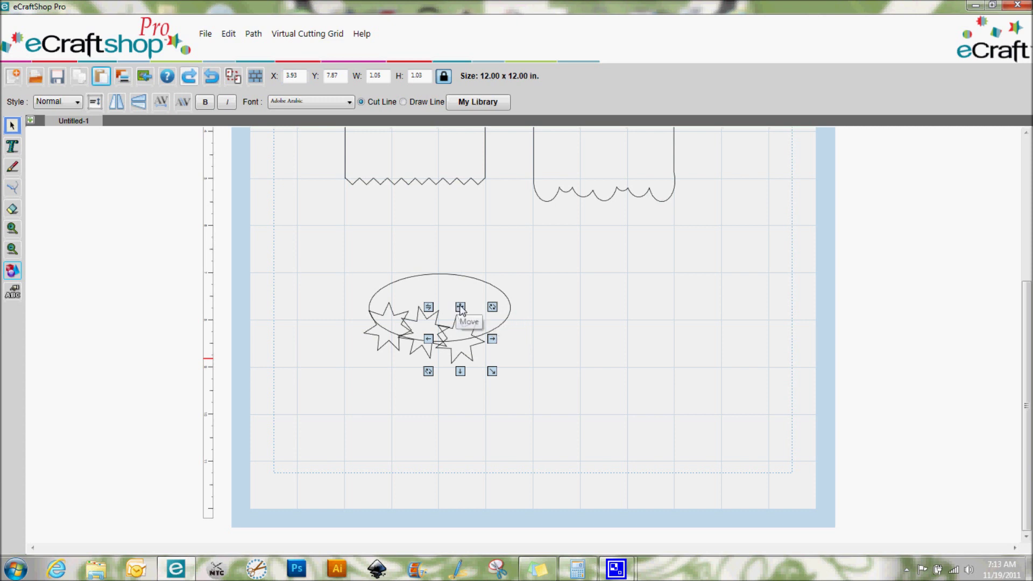
drag(461, 308, 462, 305)
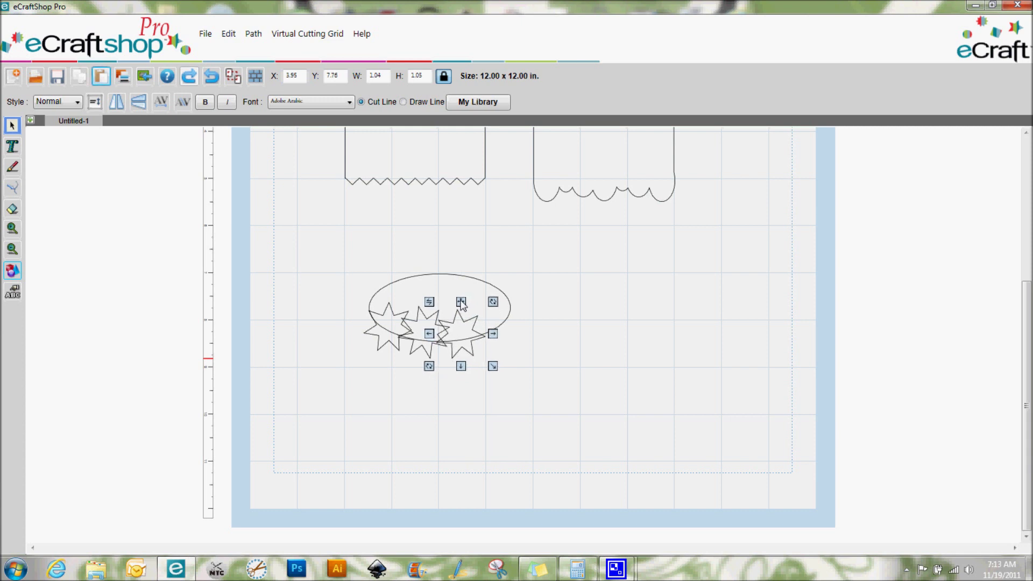
Tilt and slightly enlarge the middle star, then copy and paste it again.
click(412, 336)
drag(457, 304, 423, 296)
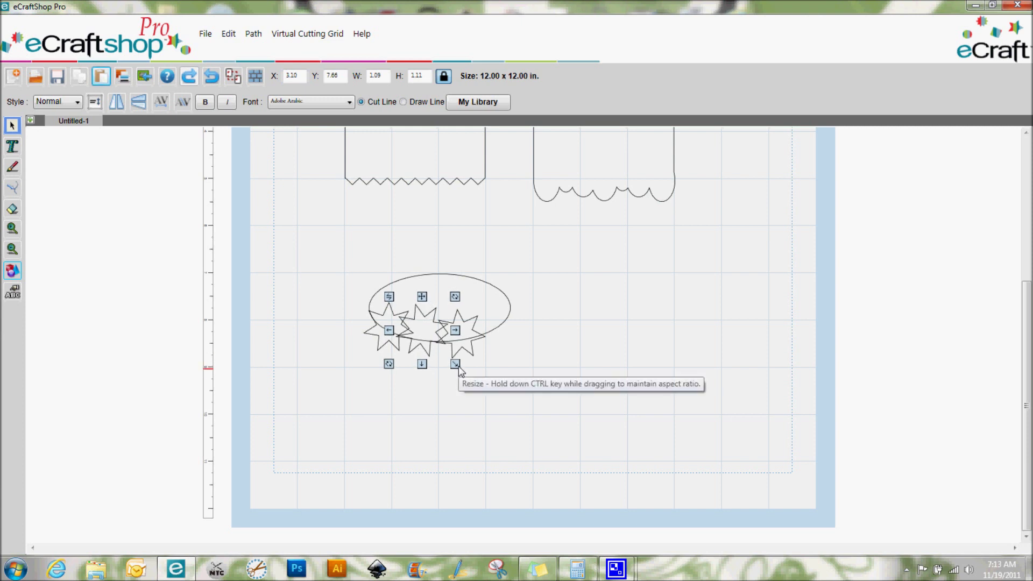
drag(457, 367, 463, 371)
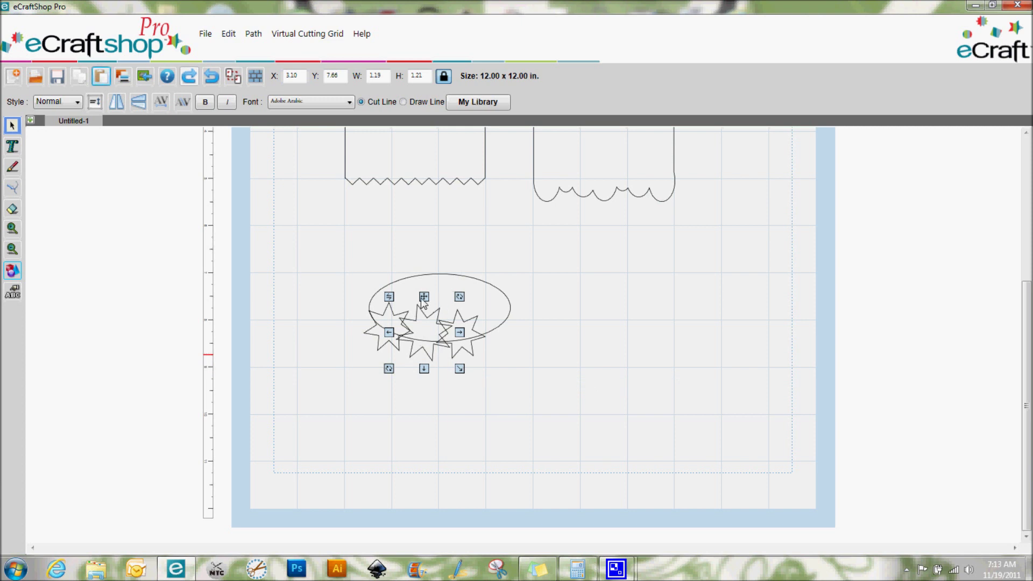
drag(423, 300, 423, 296)
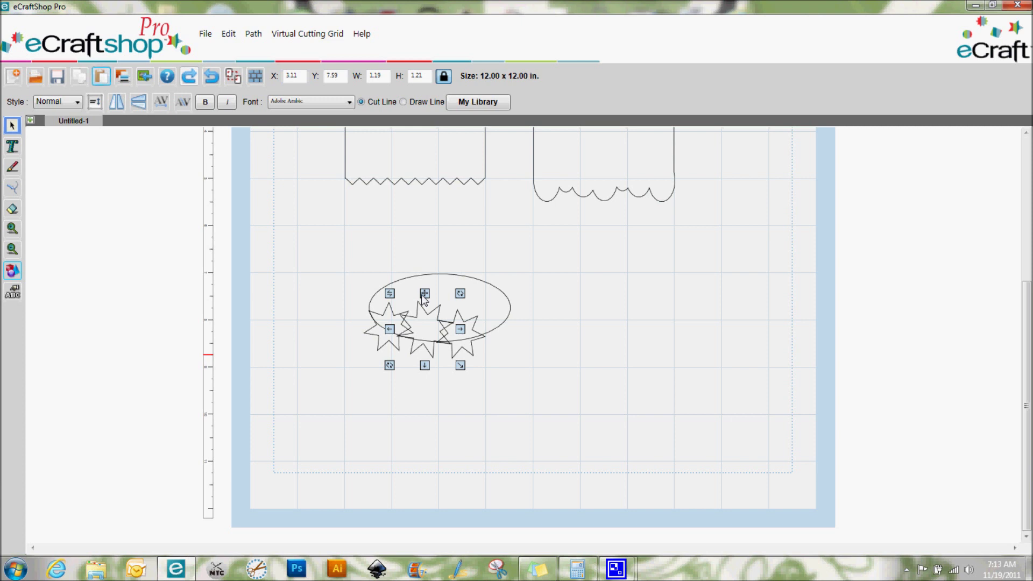
click(79, 76)
click(108, 79)
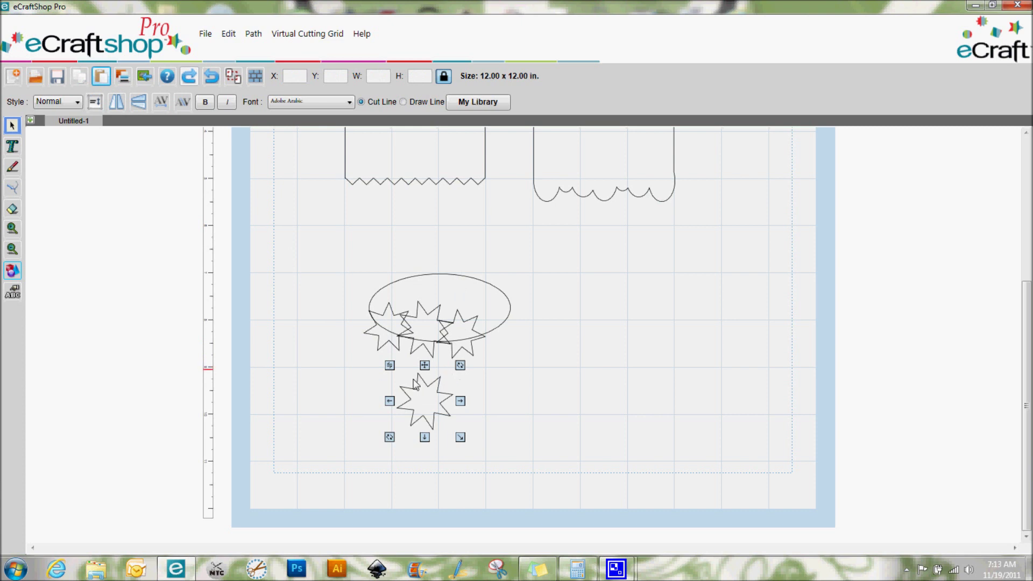
Move the pasted star to the oval's right end and shrink it slightly.
drag(425, 365, 500, 289)
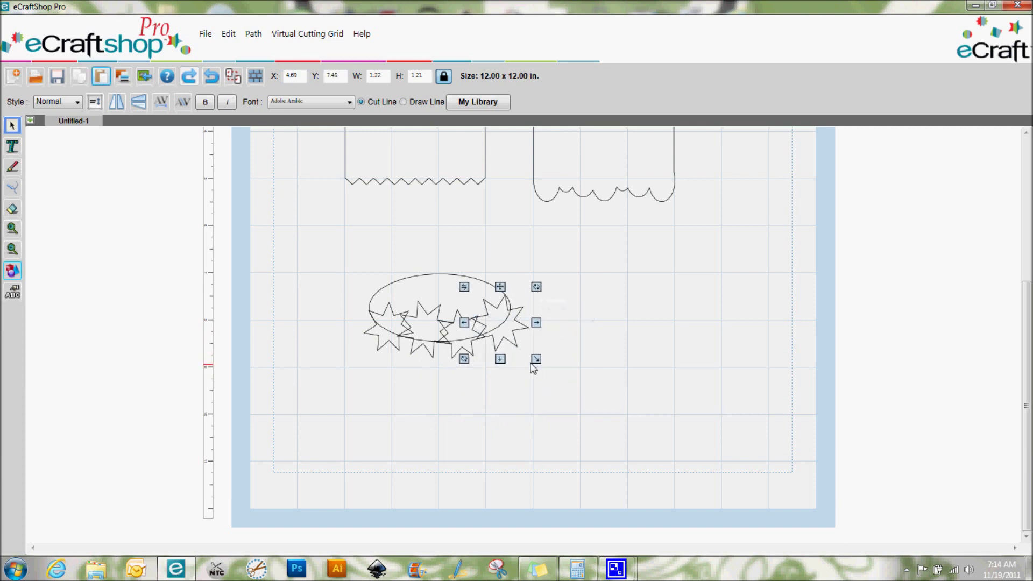
mouse_move(537, 361)
mouse_down()
mouse_move(507, 347)
mouse_move(528, 350)
mouse_up()
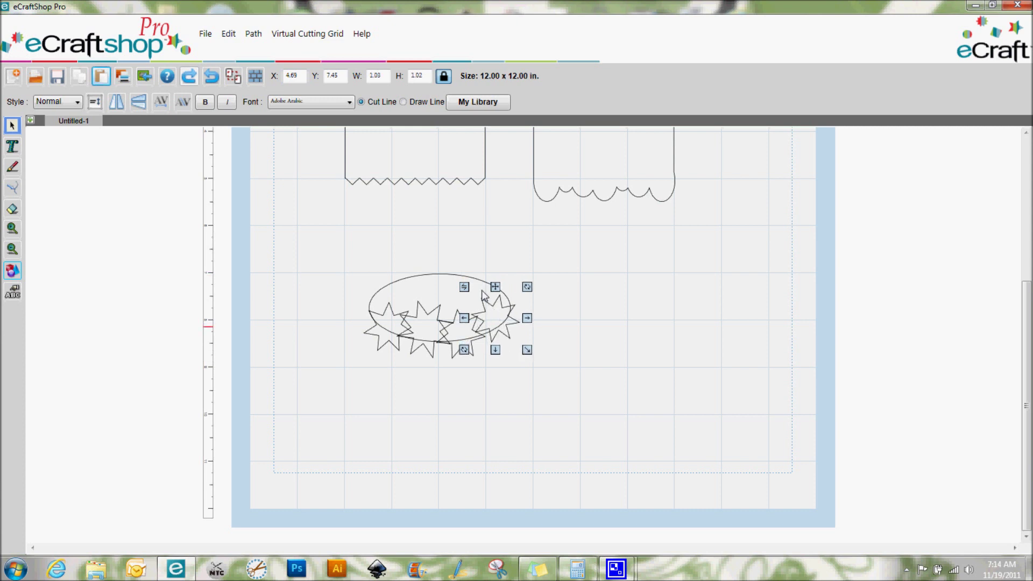
drag(495, 291, 492, 299)
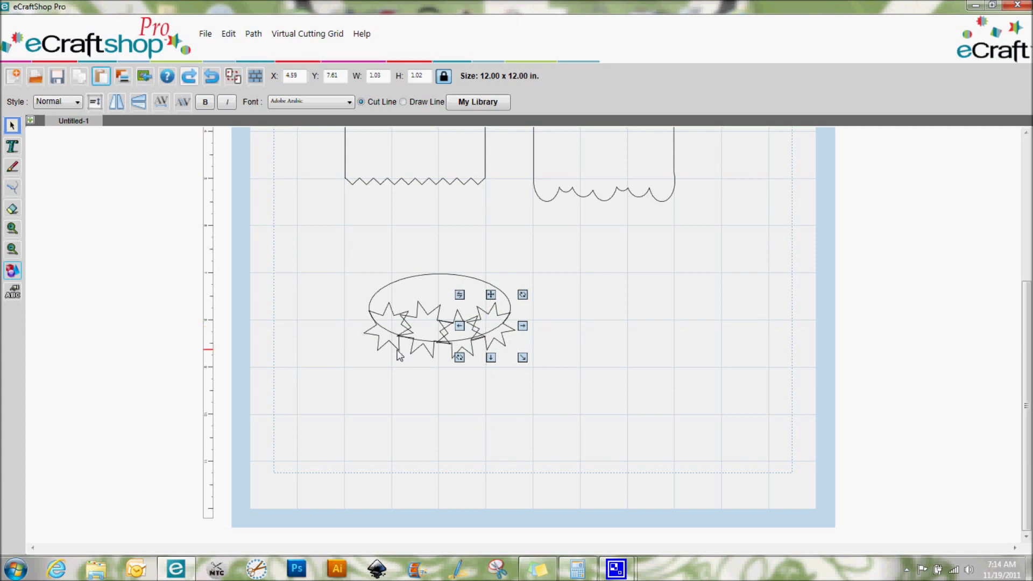
Select the left star on its own, apart from the grouped stars and oval.
click(364, 401)
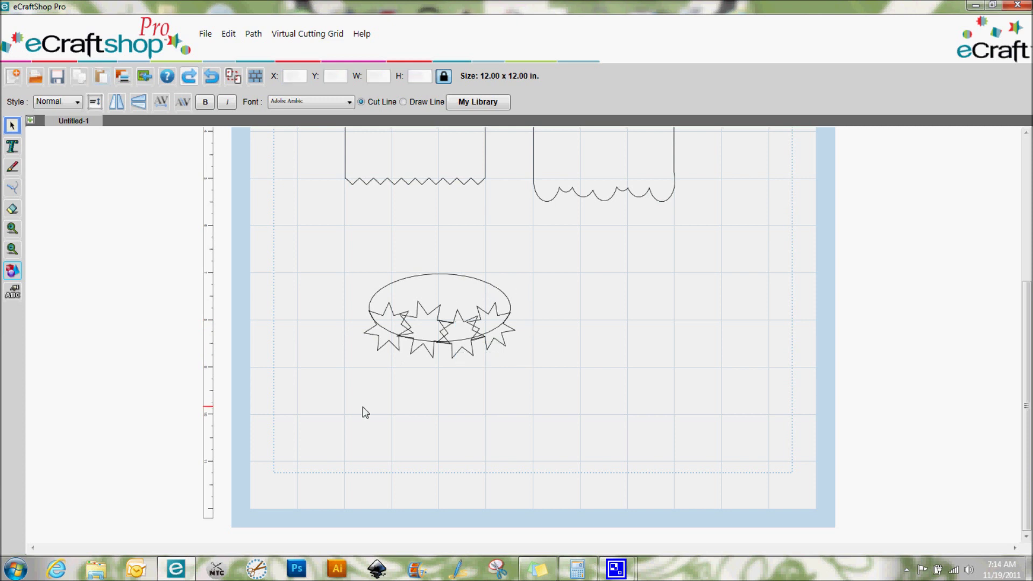
click(383, 343)
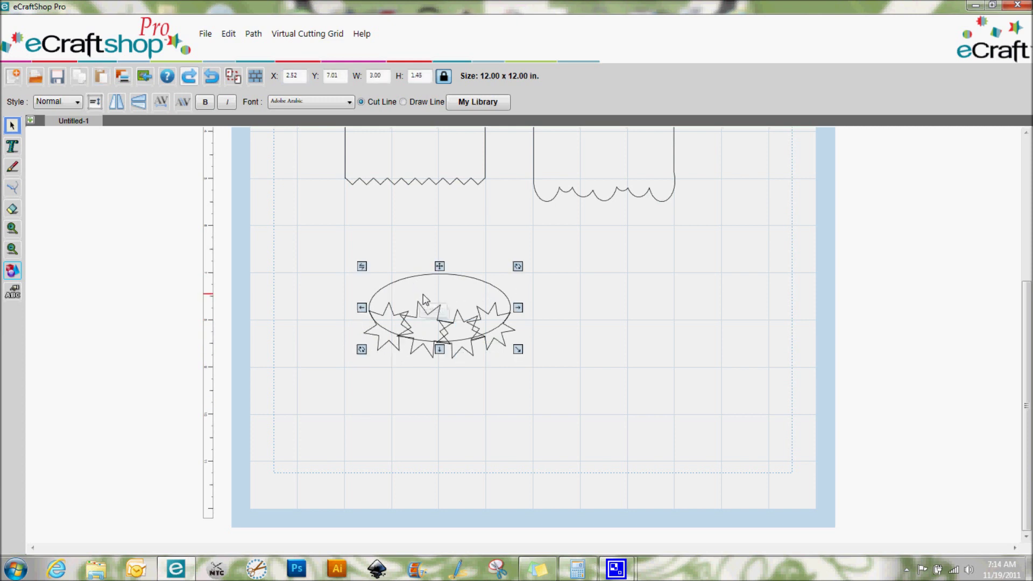
click(385, 351)
click(381, 346)
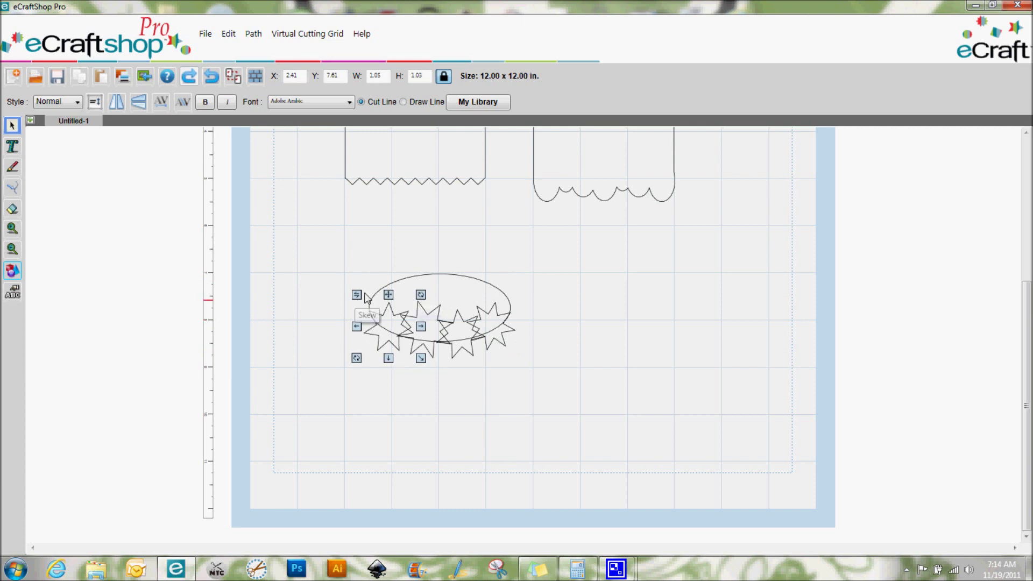
click(375, 315)
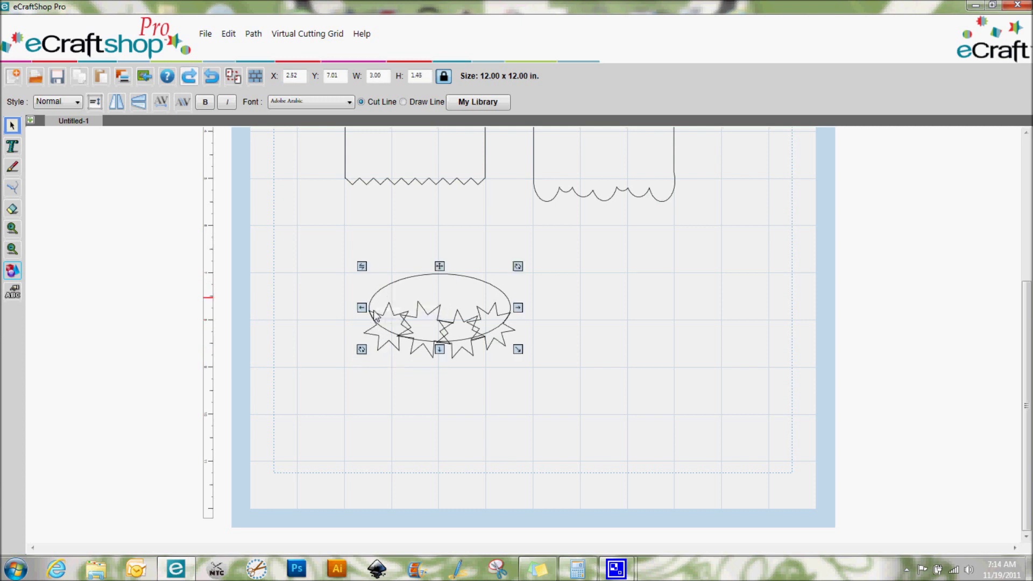
click(385, 350)
click(385, 350)
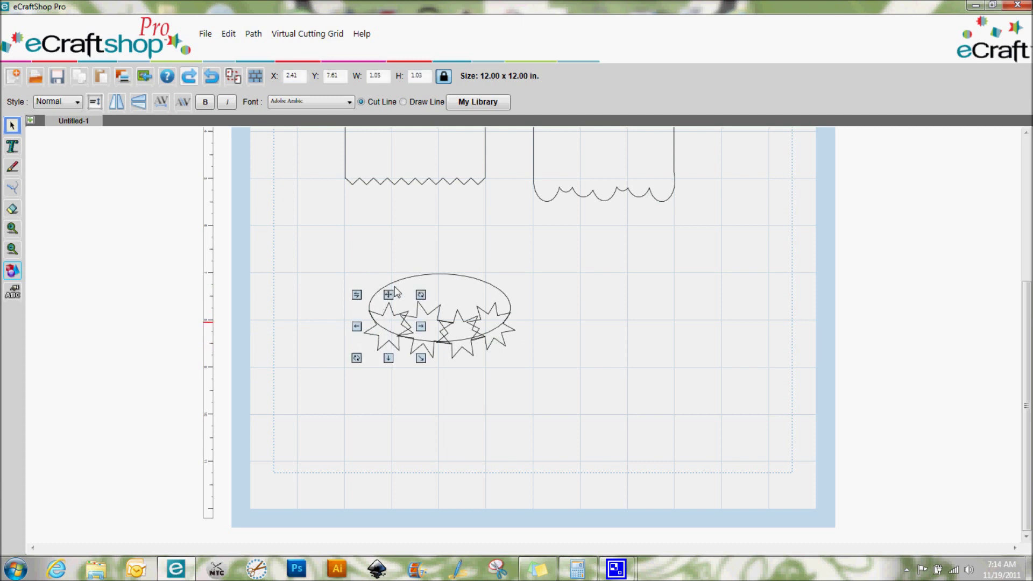
click(387, 302)
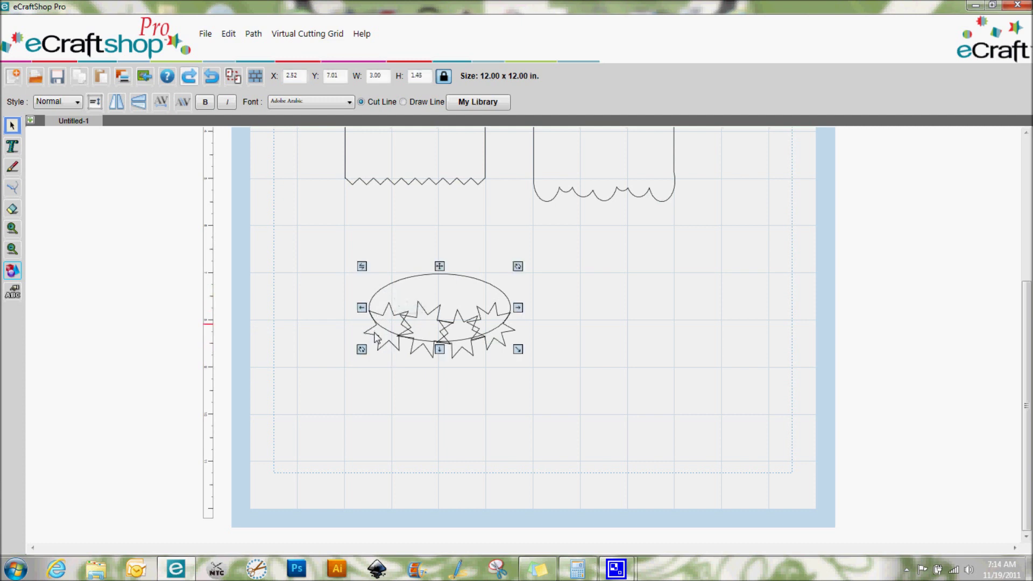
click(378, 337)
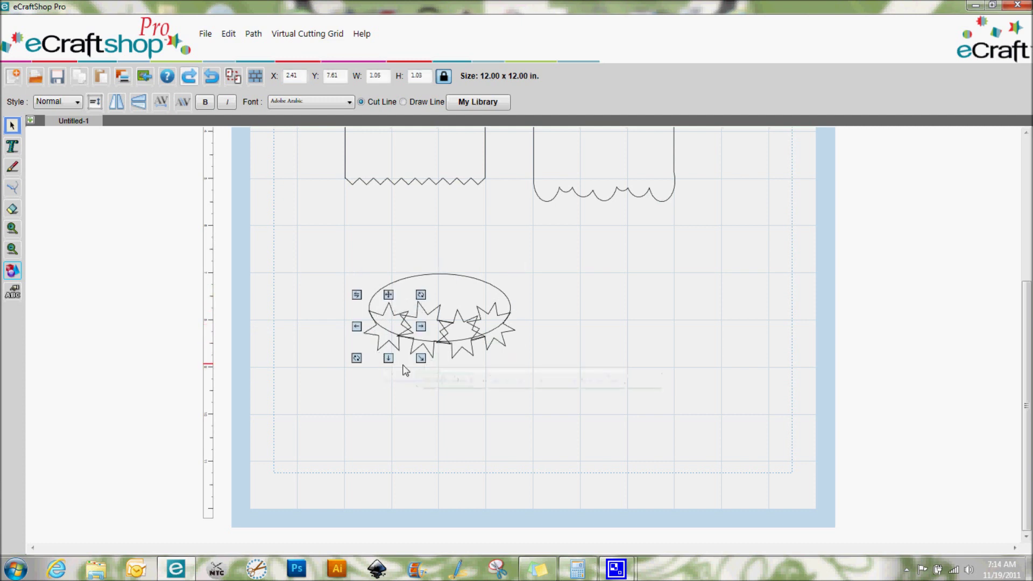
Shrink and rotate the left star, lower the middle star, and delete the extra bottom-centre star.
drag(420, 358, 354, 341)
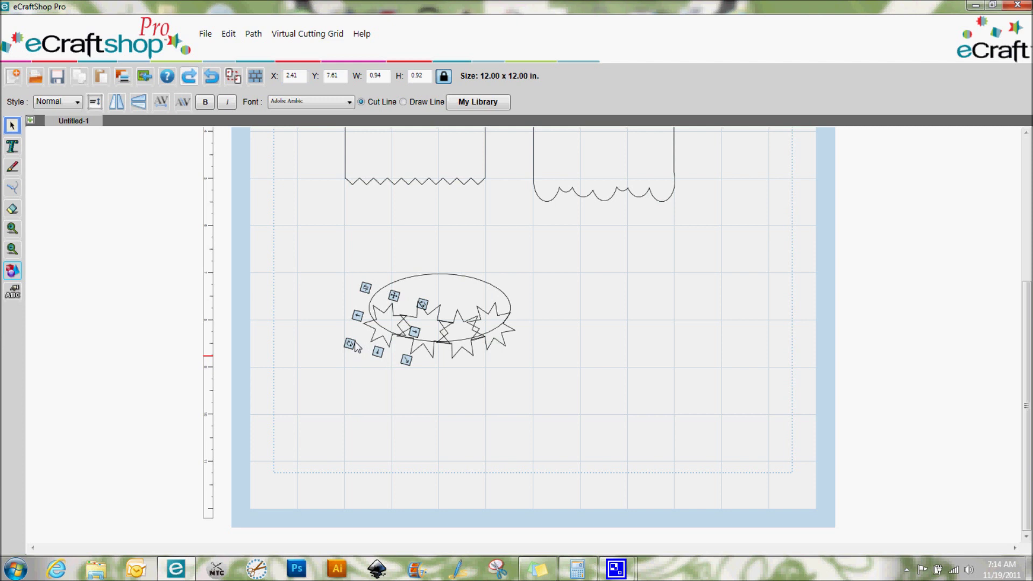
drag(354, 345, 353, 342)
drag(387, 298, 377, 307)
click(436, 326)
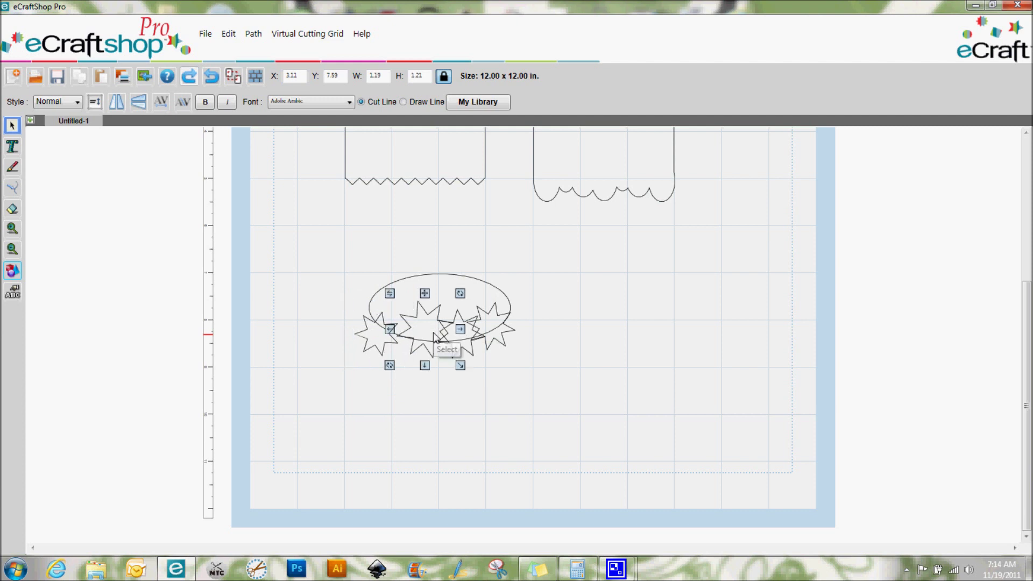
drag(428, 294, 427, 314)
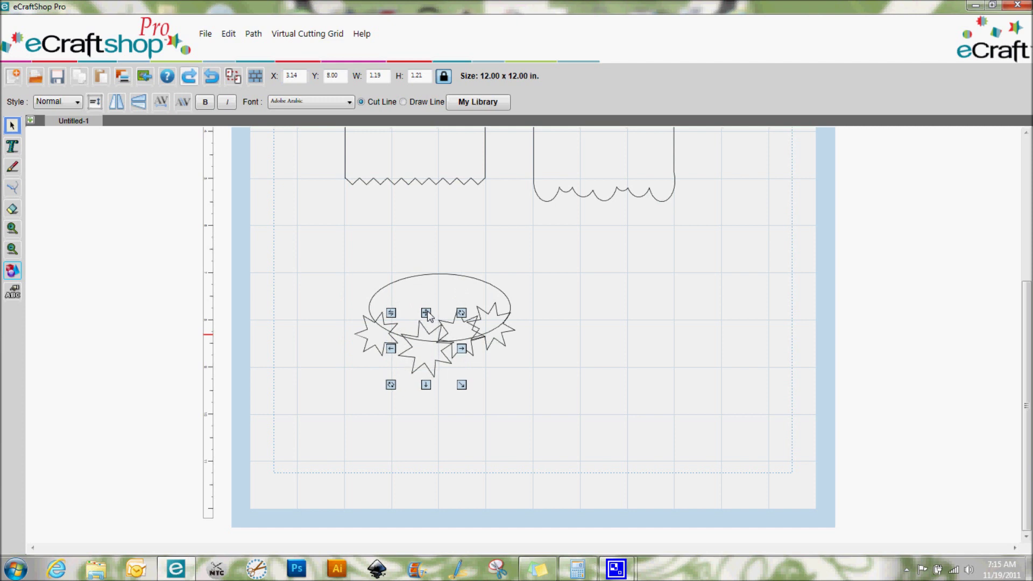
click(473, 359)
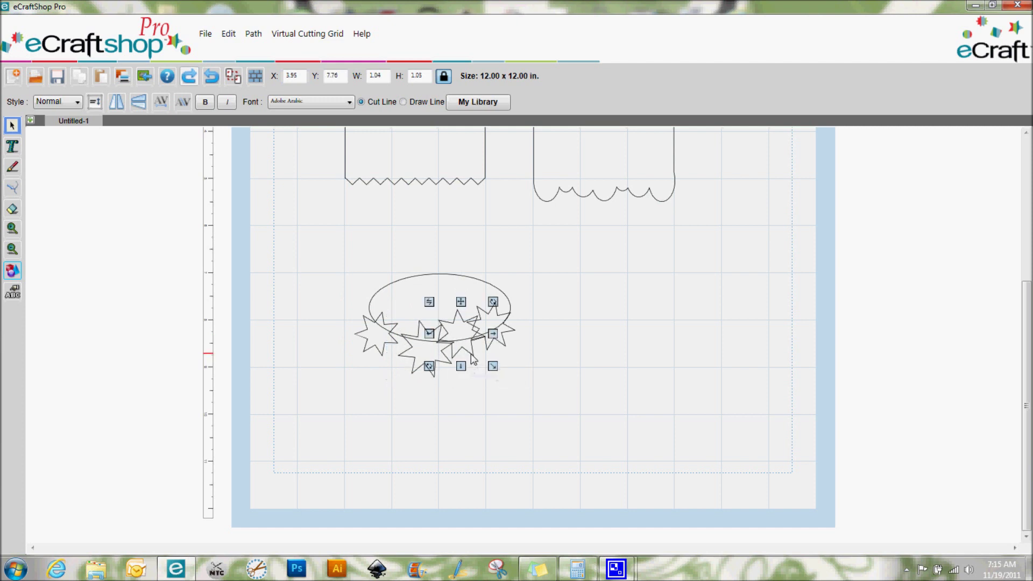
key(Delete)
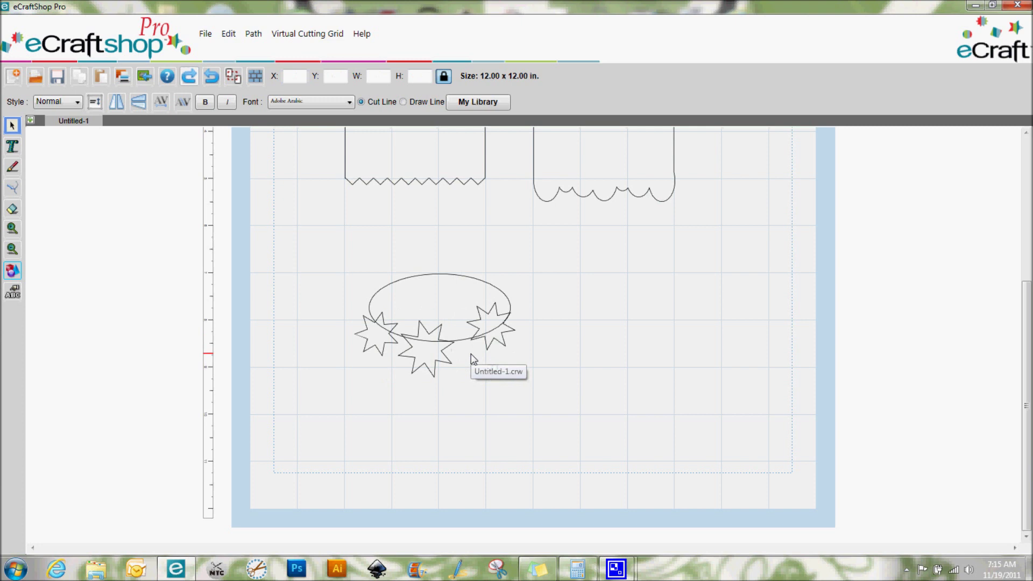
Shift and tilt the middle star, and nudge the right star down and right.
click(429, 372)
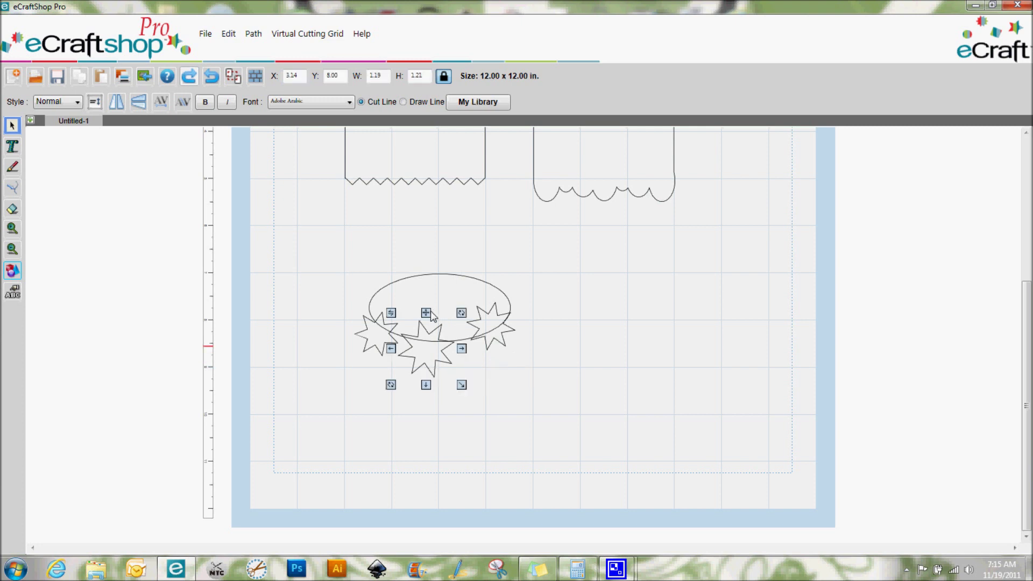
drag(425, 313, 436, 311)
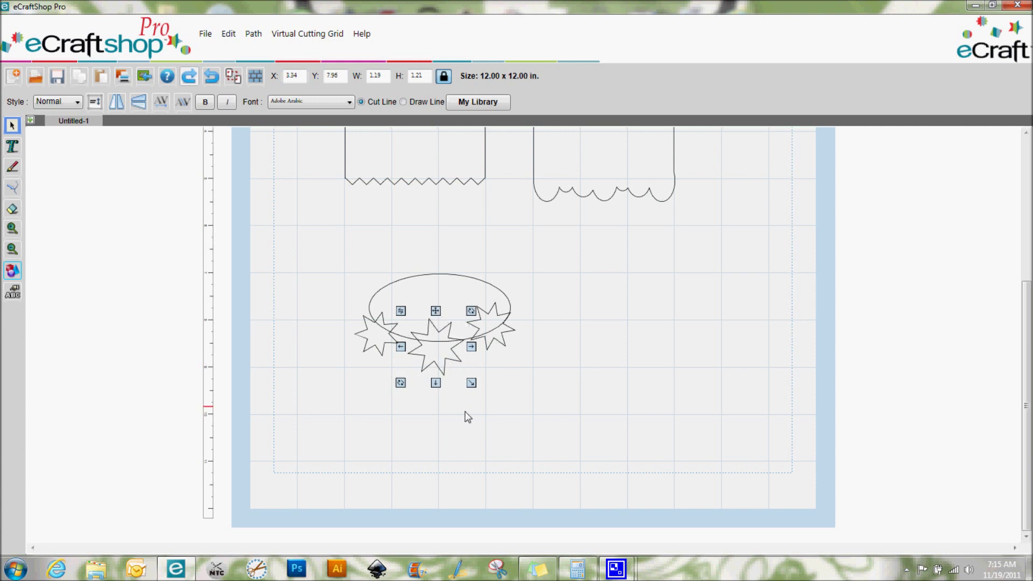
drag(401, 383, 405, 387)
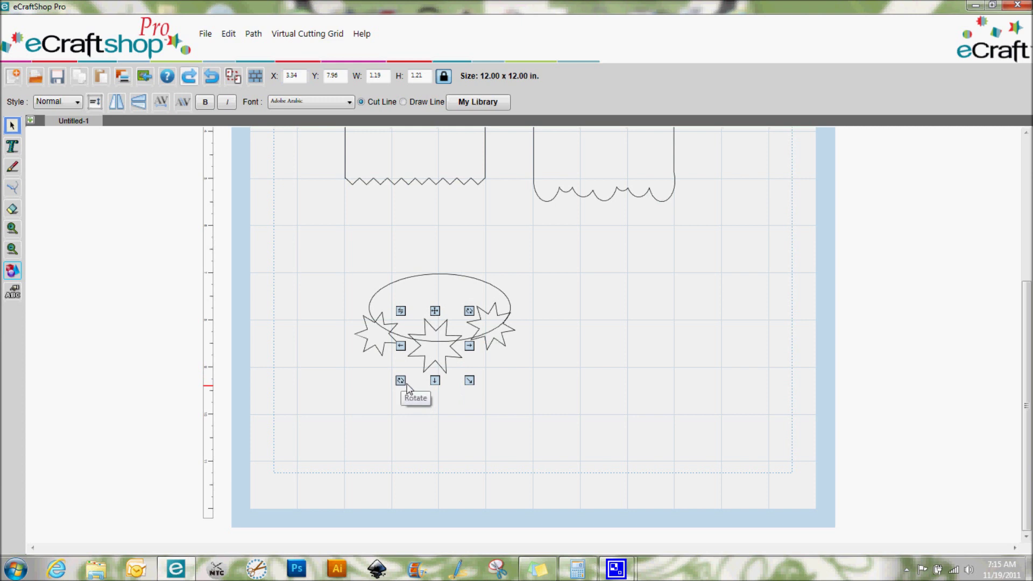
click(487, 349)
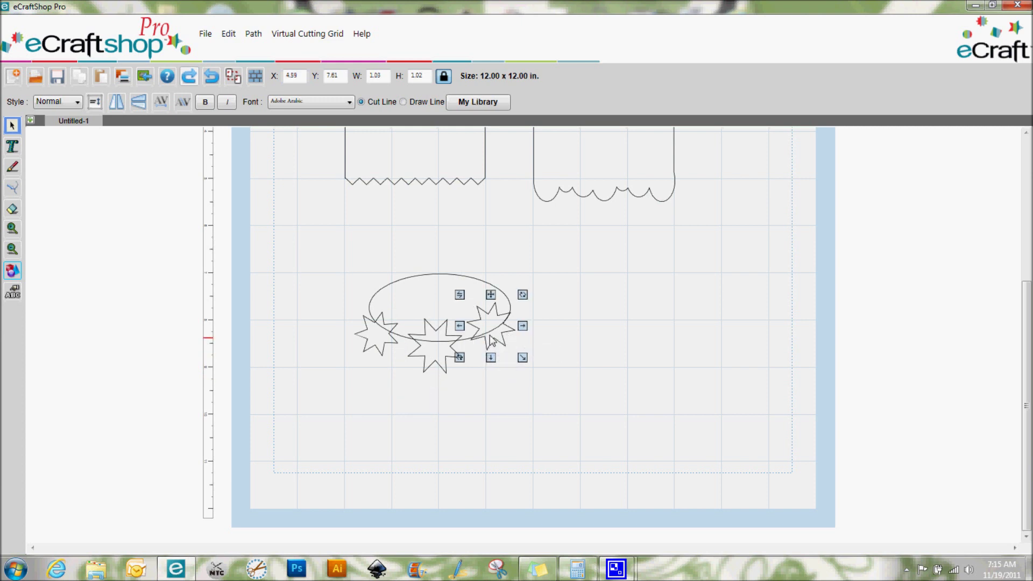
drag(491, 297, 500, 307)
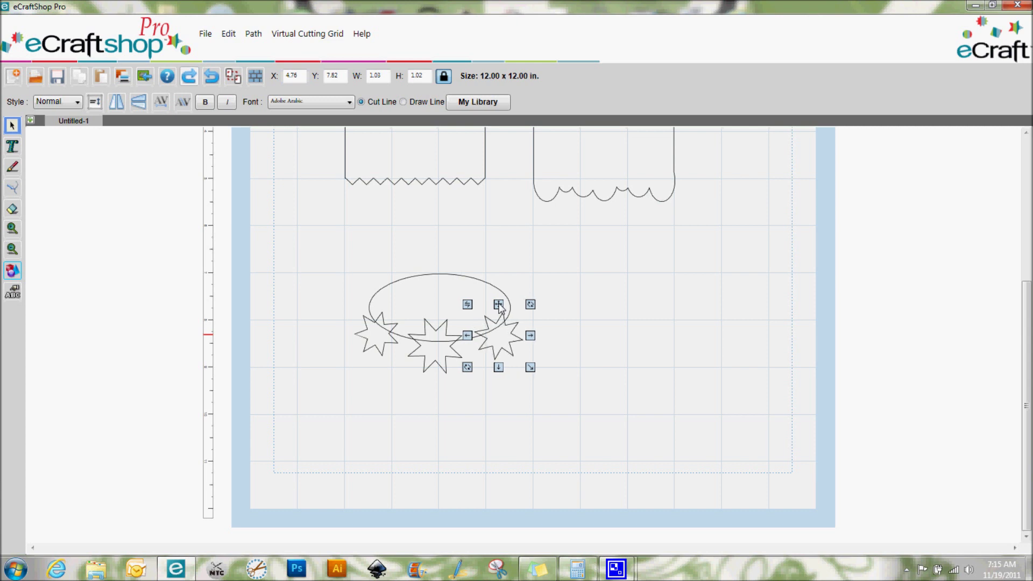
click(621, 390)
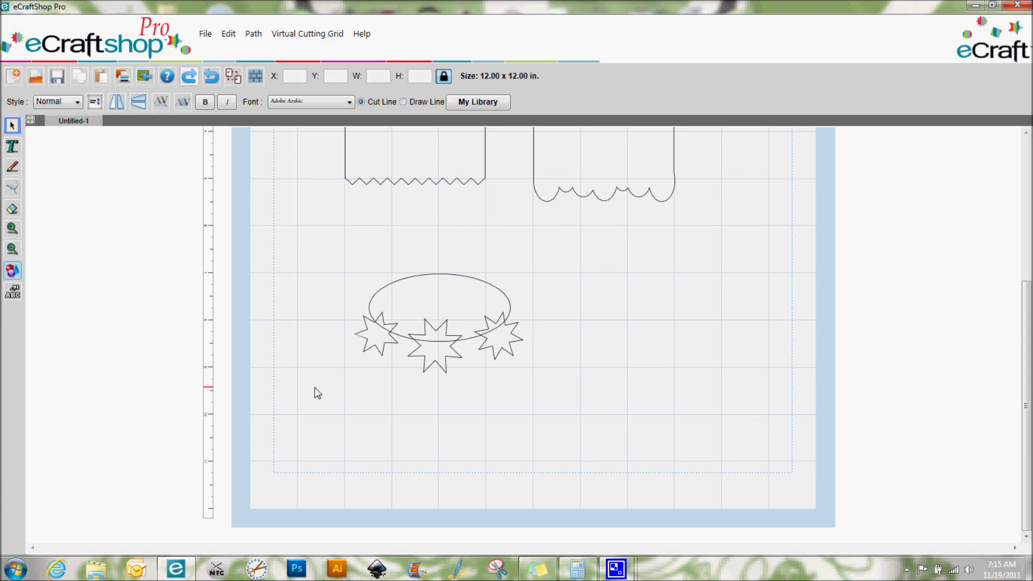
Union the ellipse and three stars with Path > Union, then drag the welded outline lower.
drag(332, 255, 558, 446)
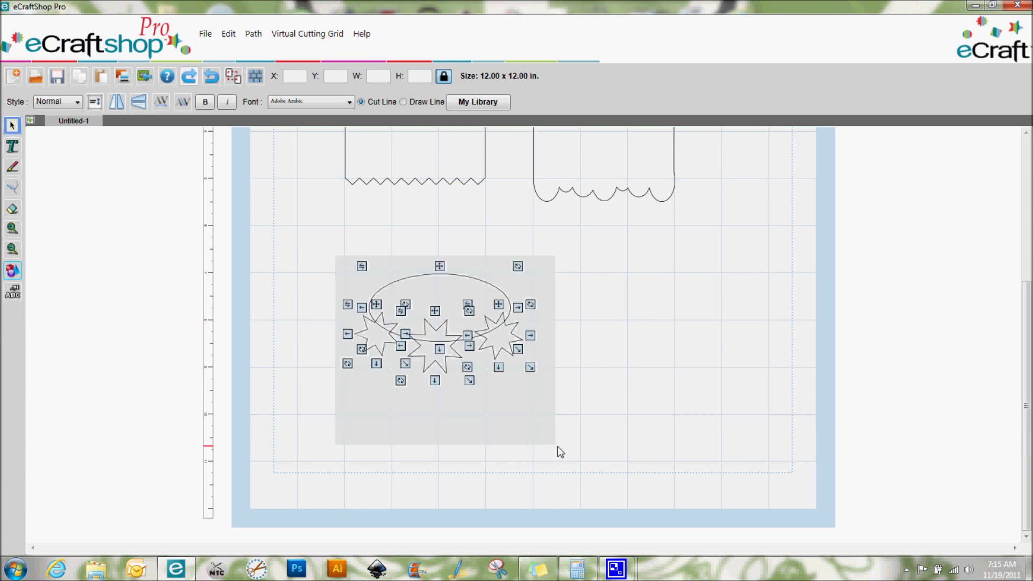
click(253, 33)
click(264, 51)
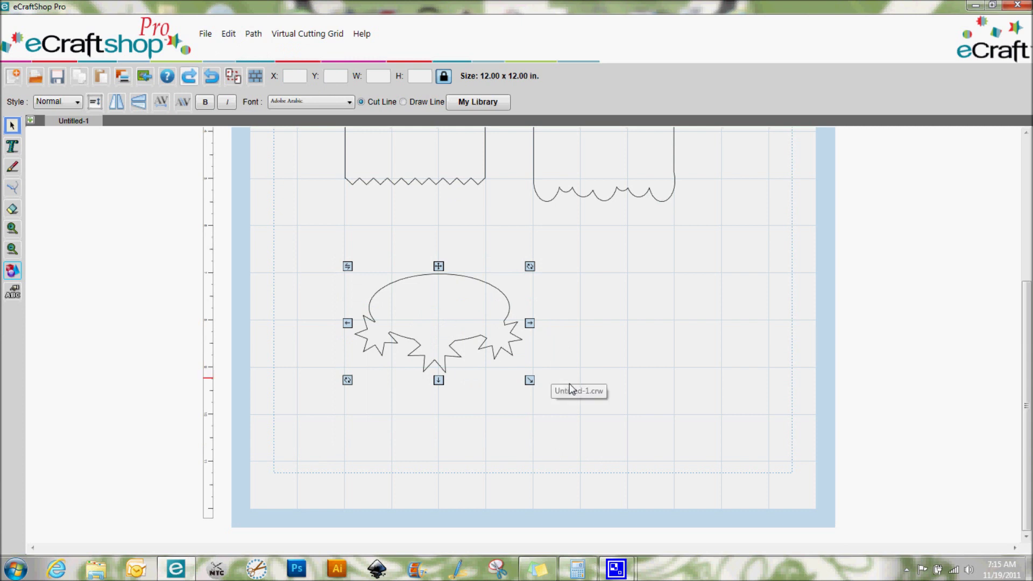
click(440, 280)
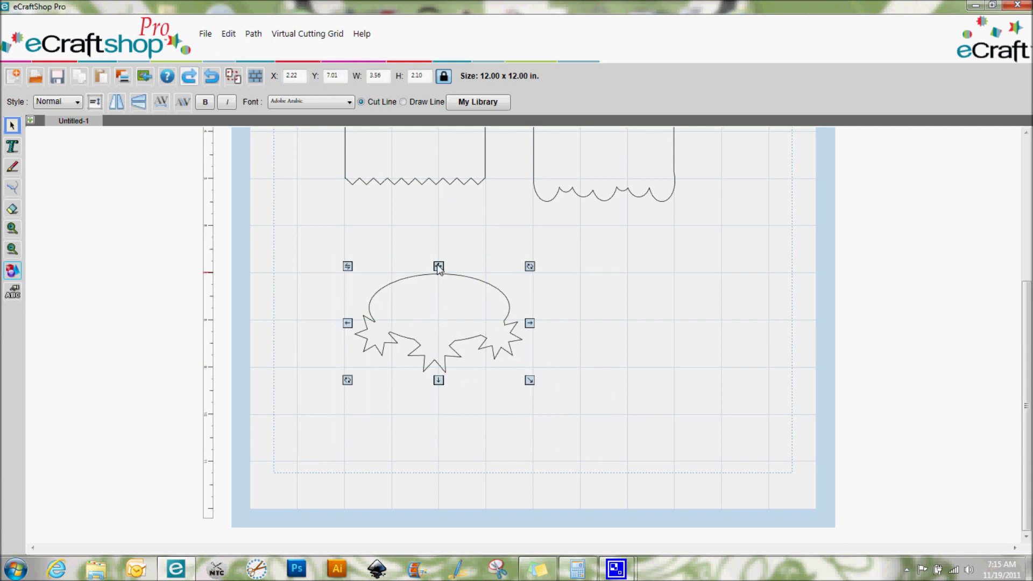
drag(439, 269, 444, 339)
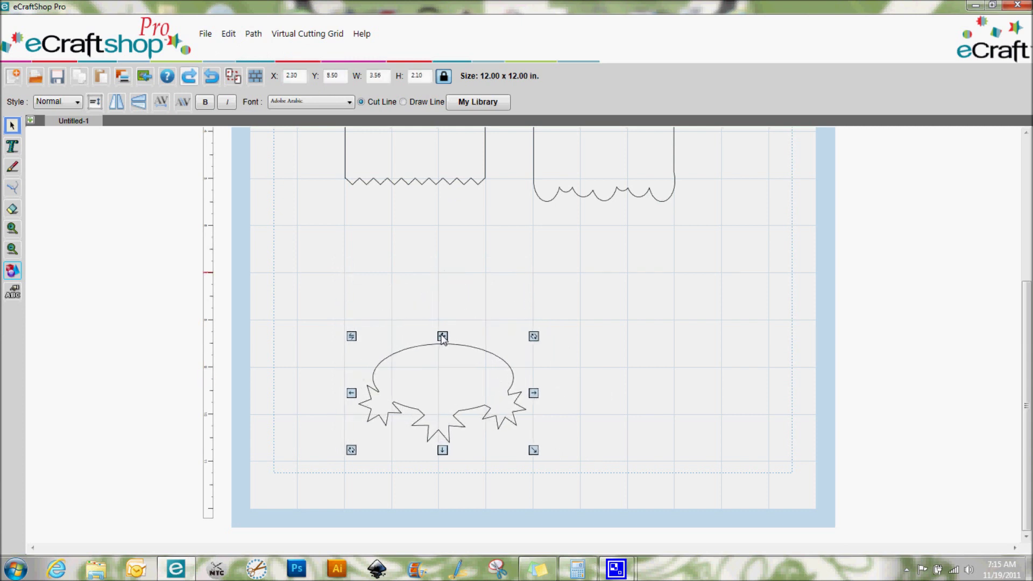
click(600, 359)
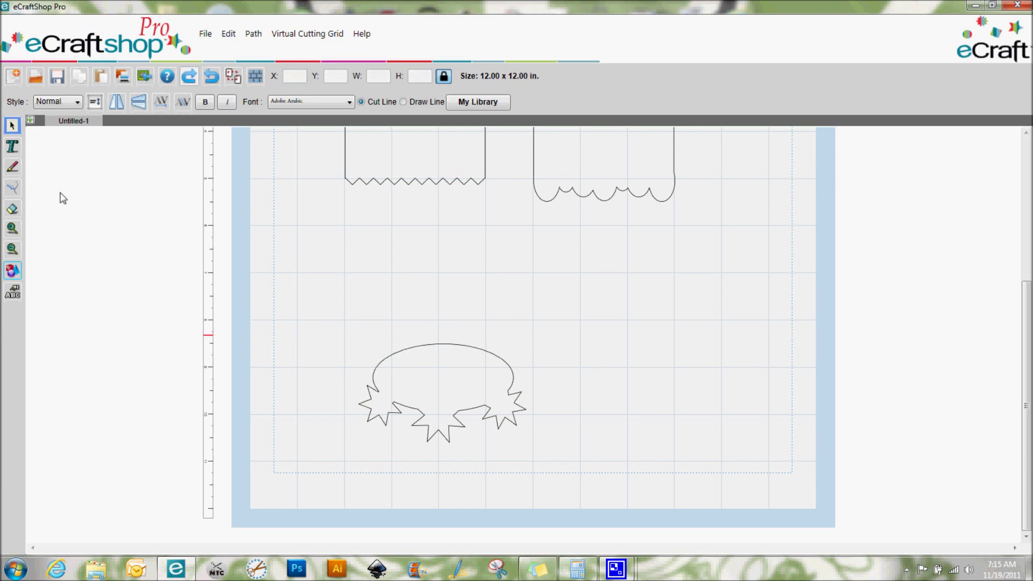
Add a square and move it onto the top left of the welded star shape.
click(12, 270)
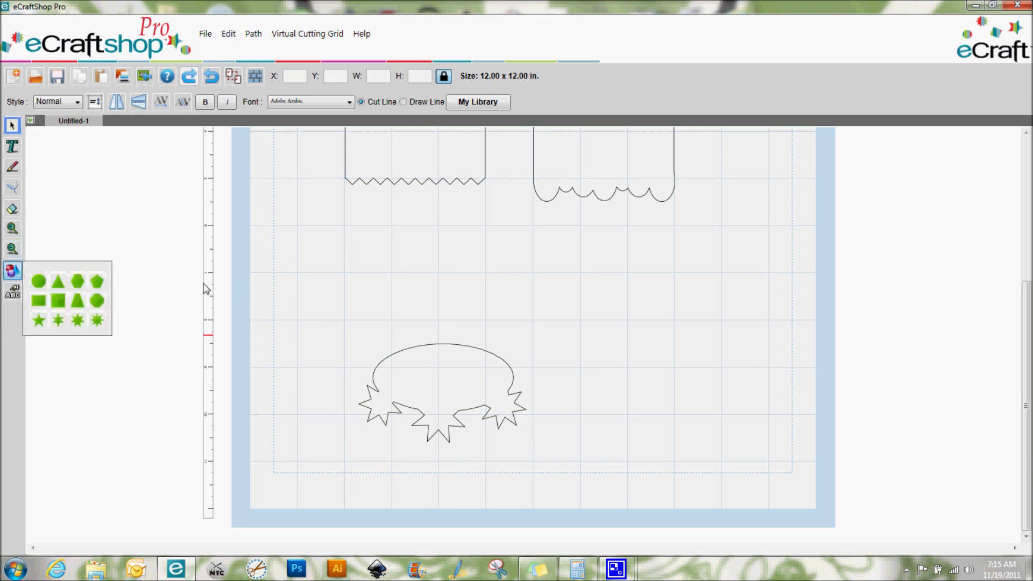
click(58, 302)
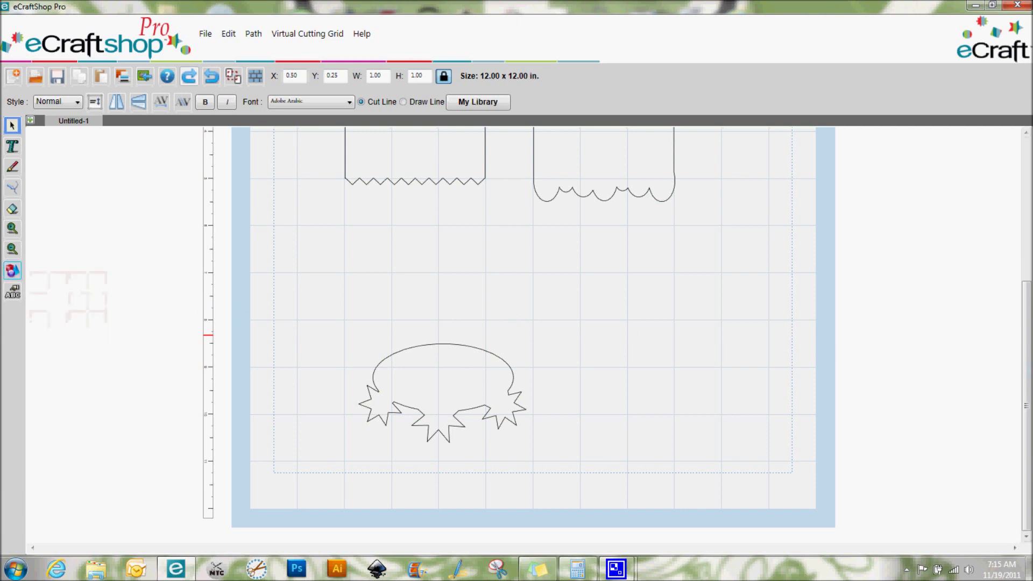
scroll(1027, 371, up, 3)
scroll(1027, 371, up, 3)
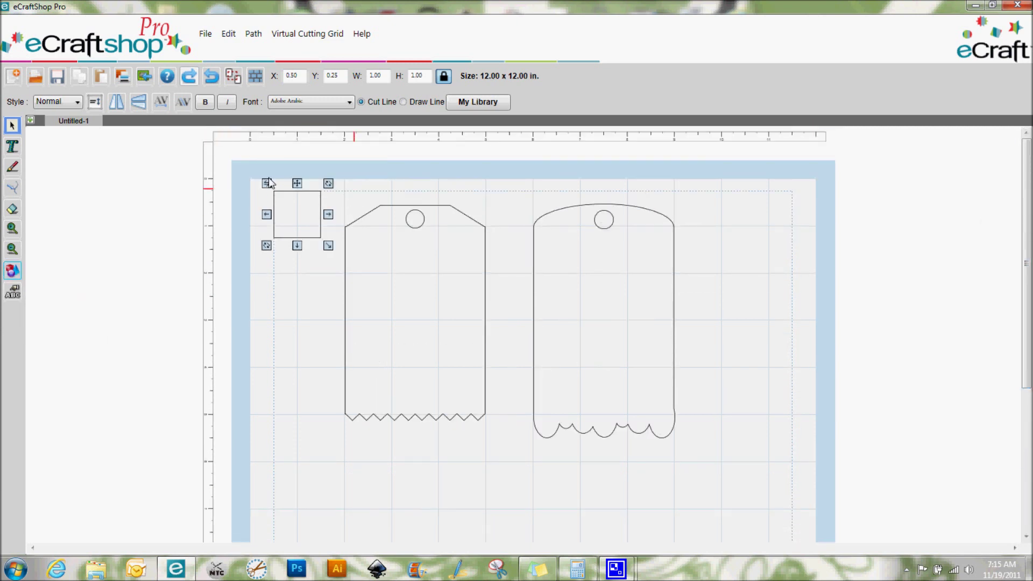
drag(299, 241, 432, 546)
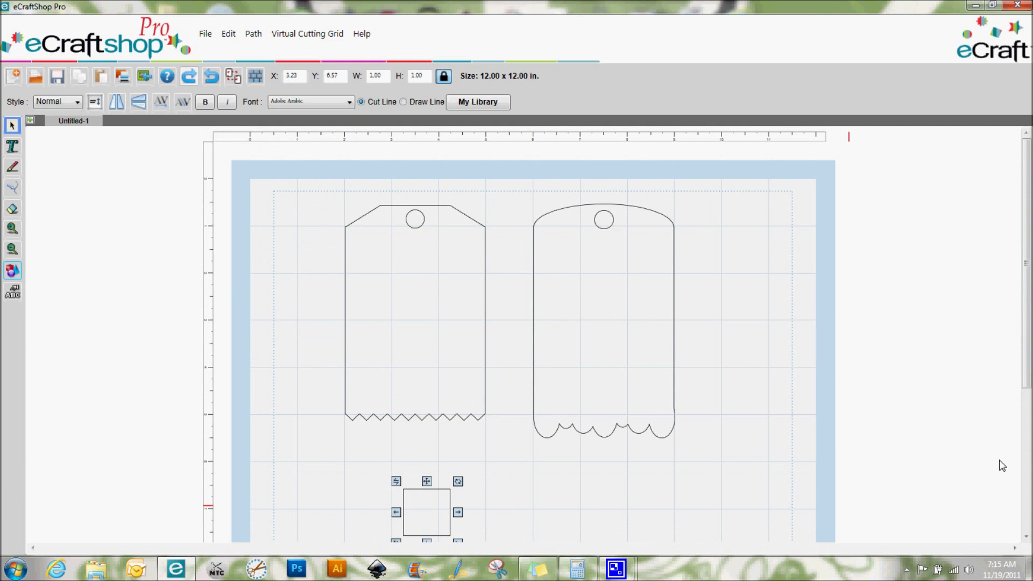
scroll(1027, 293, down, 5)
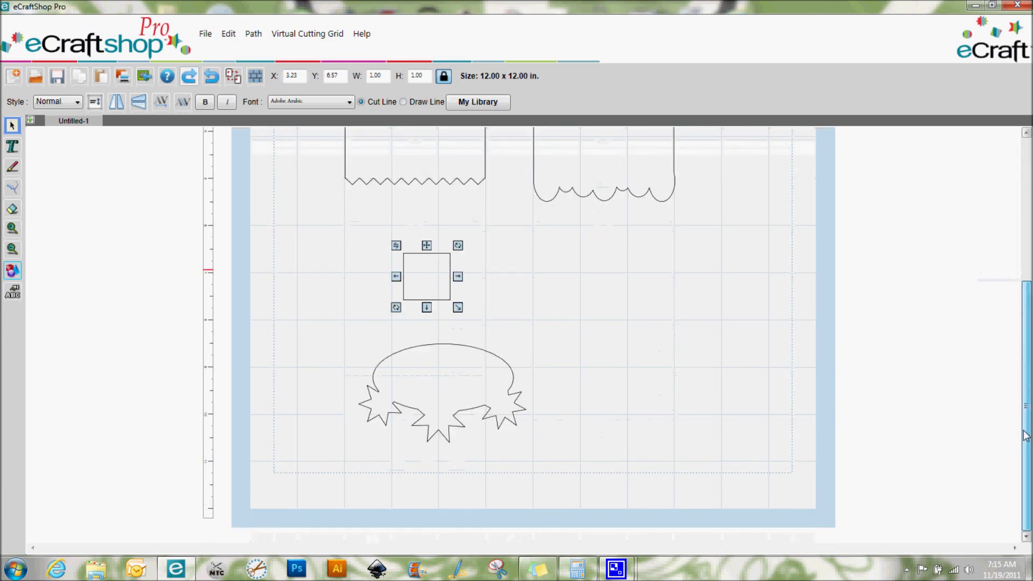
drag(427, 247, 396, 326)
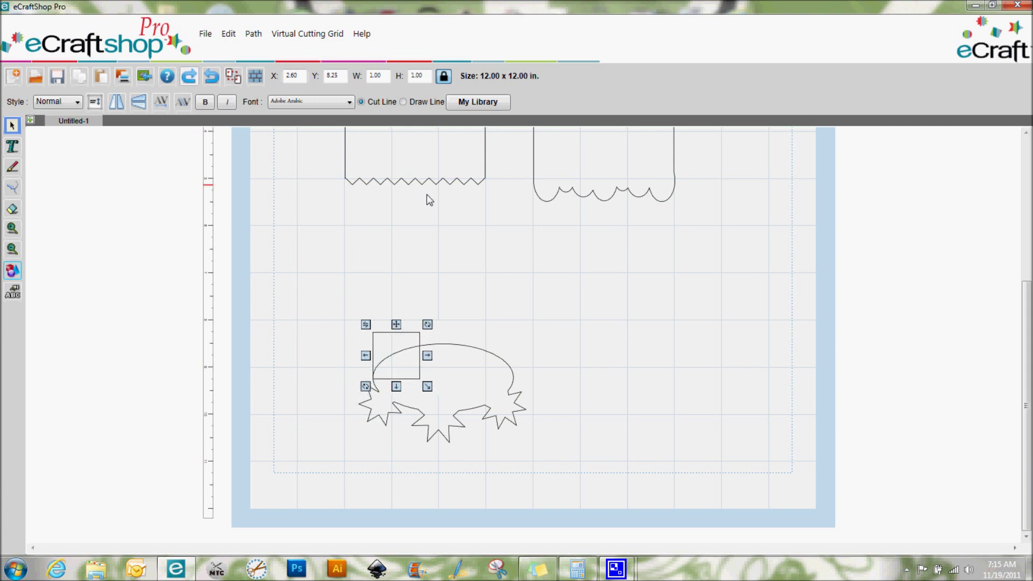
Unlock proportions and size the rectangle to 3.00 by 4.00 inches.
drag(428, 355, 520, 358)
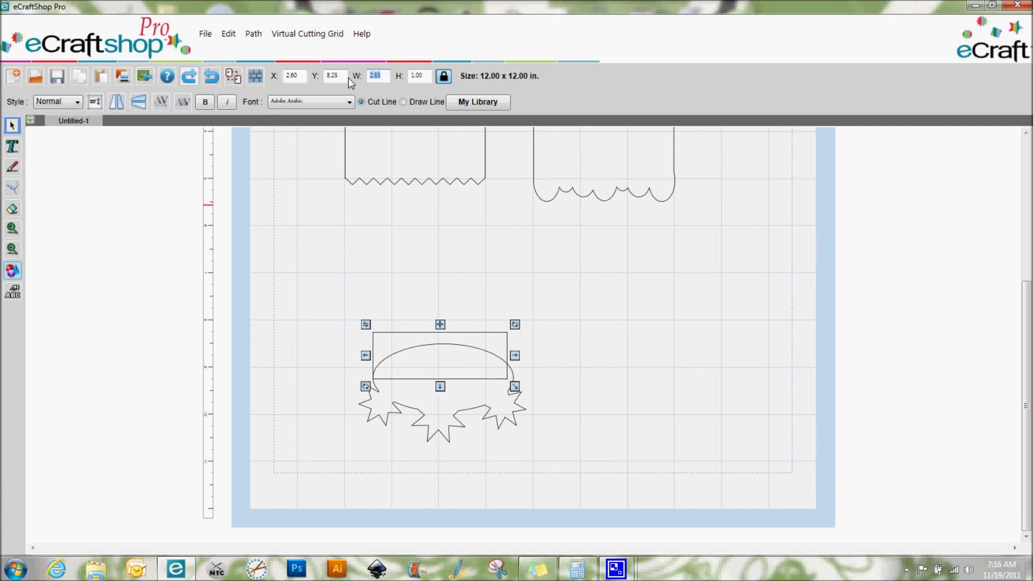
key(Return)
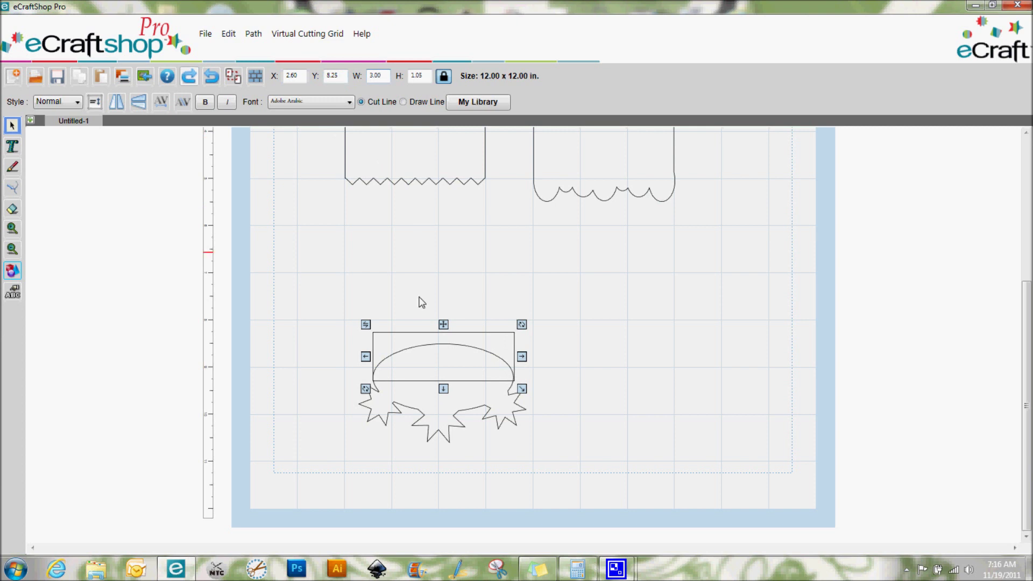
click(692, 383)
click(453, 338)
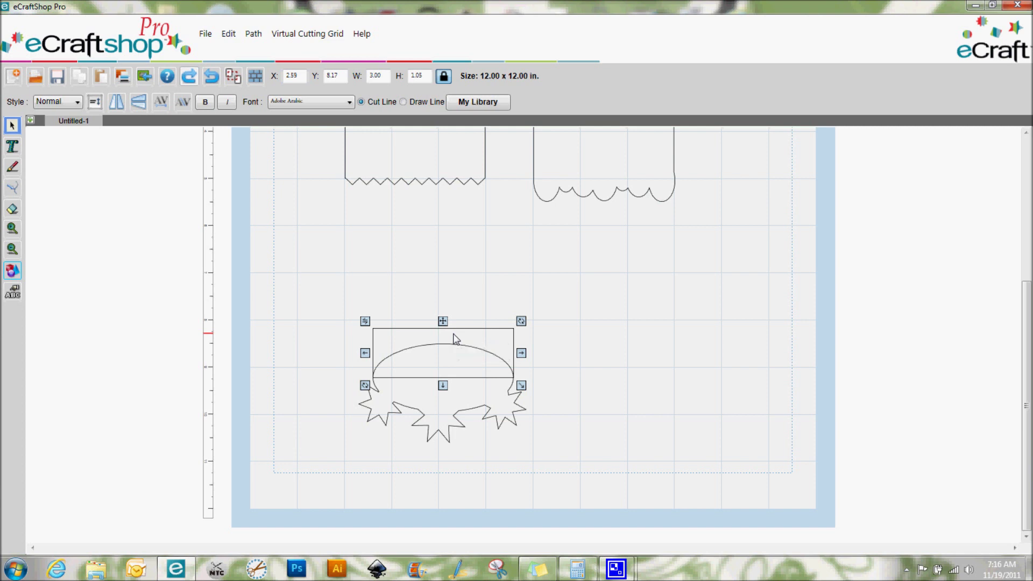
click(580, 343)
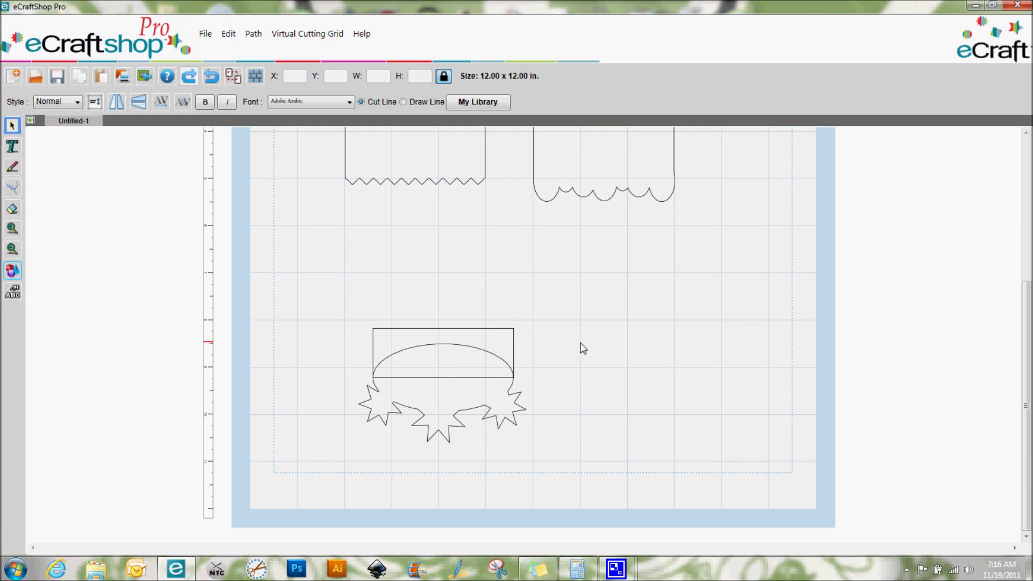
click(478, 328)
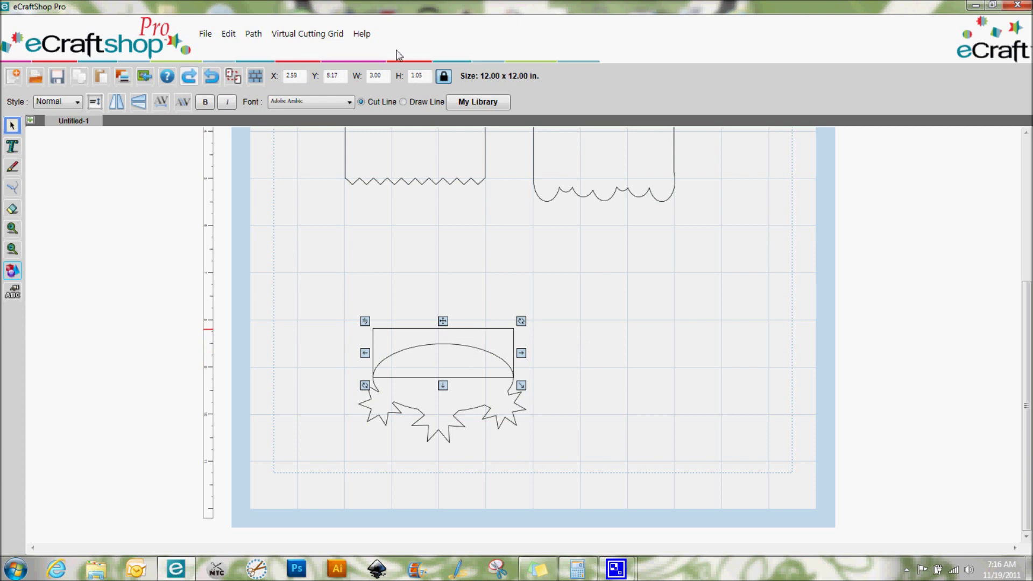
key(Tab)
click(444, 77)
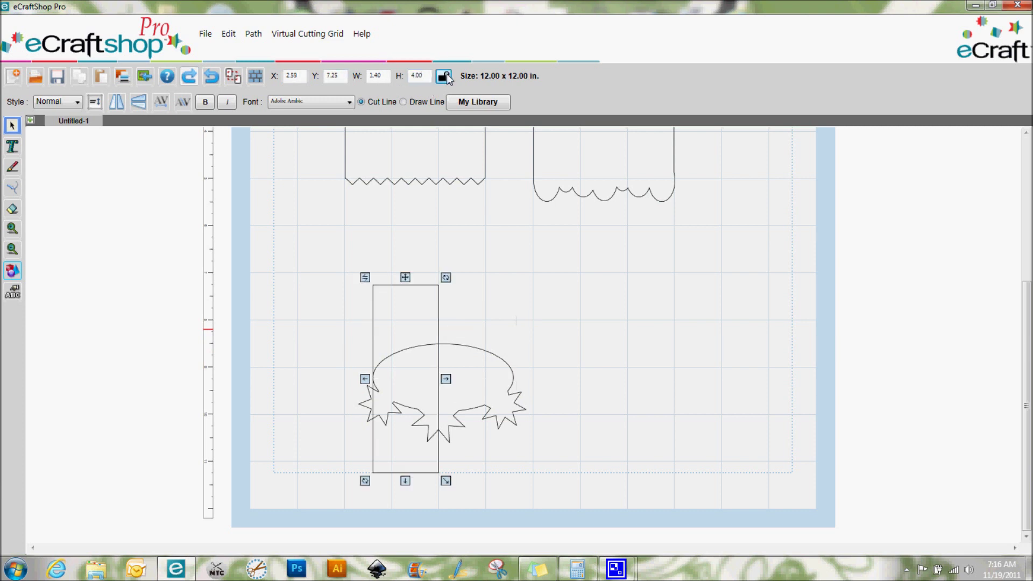
double_click(379, 80)
text(3.00)
key(Return)
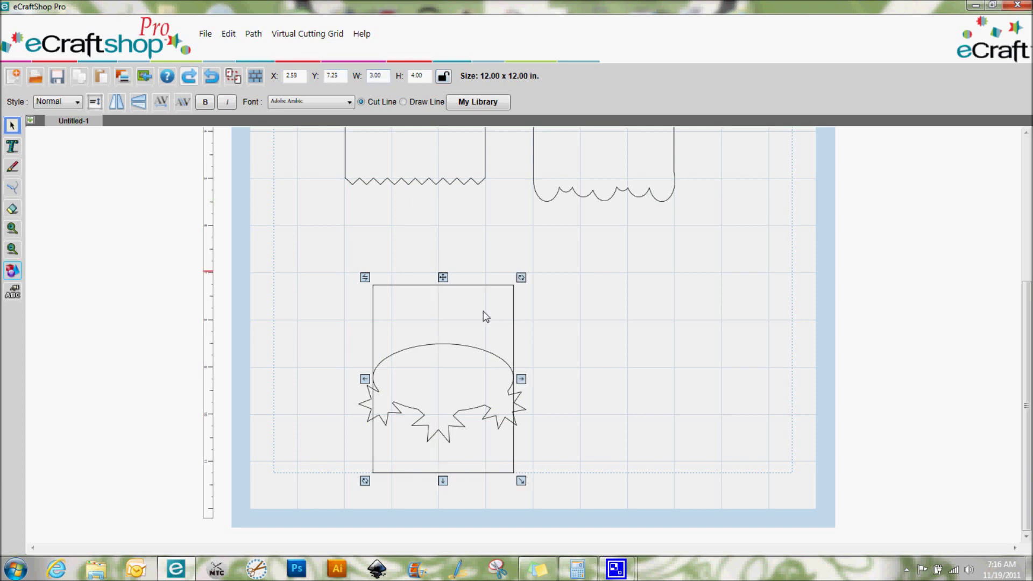
Move the rectangle up just below the pinked-edge tag, nudged slightly right.
drag(443, 278, 443, 185)
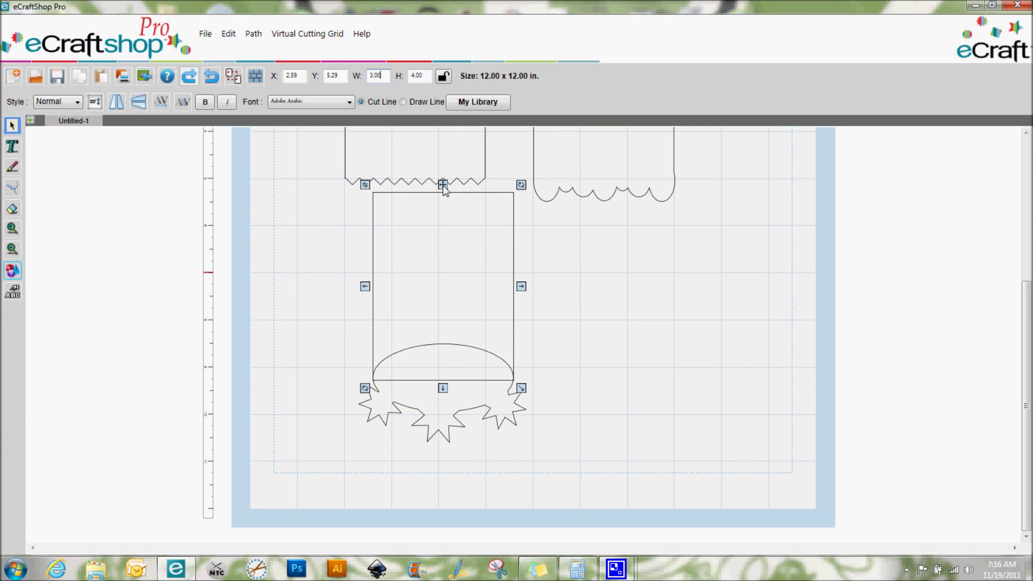
drag(443, 185, 444, 183)
key(Right)
key(Right)
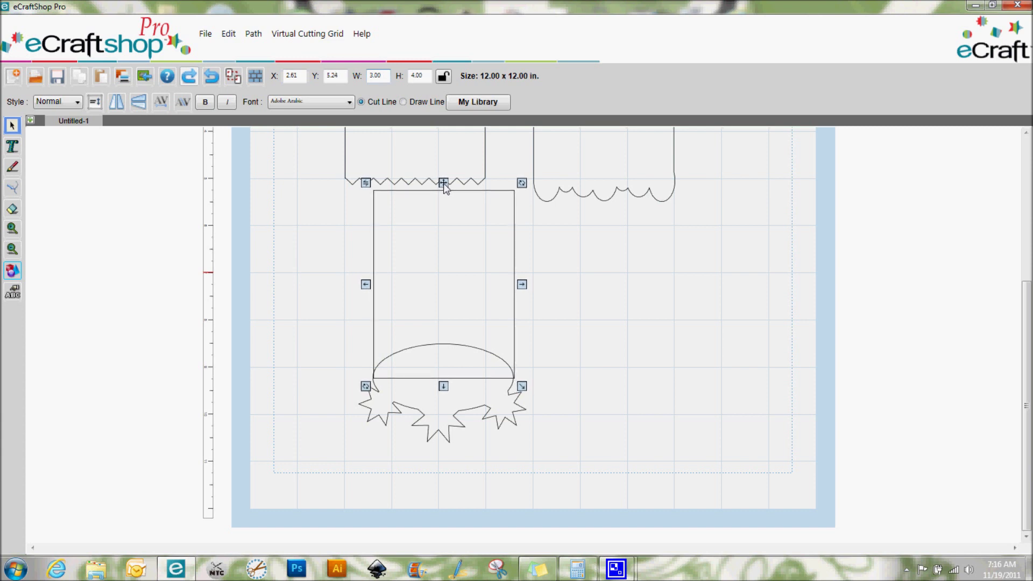
click(564, 260)
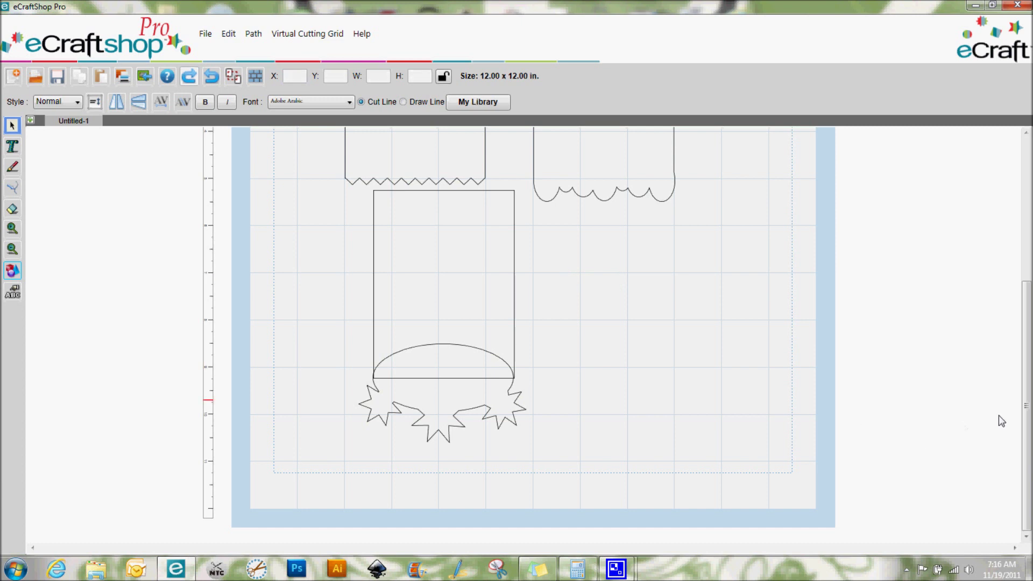
Drag the pinked-edge tag right over the scalloped tag and move its 0.40-inch hole onto it.
drag(1026, 420, 1026, 284)
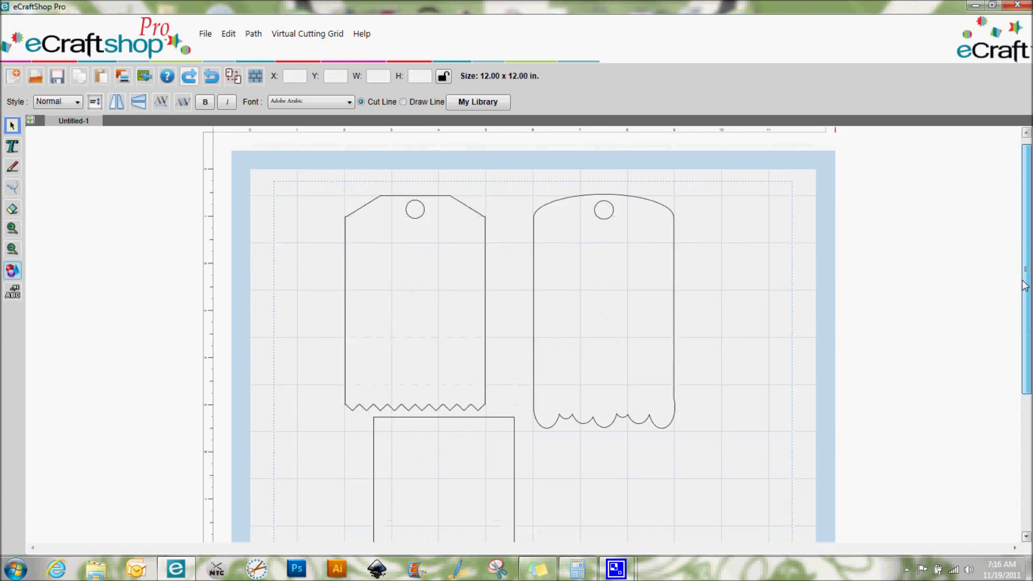
click(484, 232)
drag(440, 191, 713, 182)
click(415, 200)
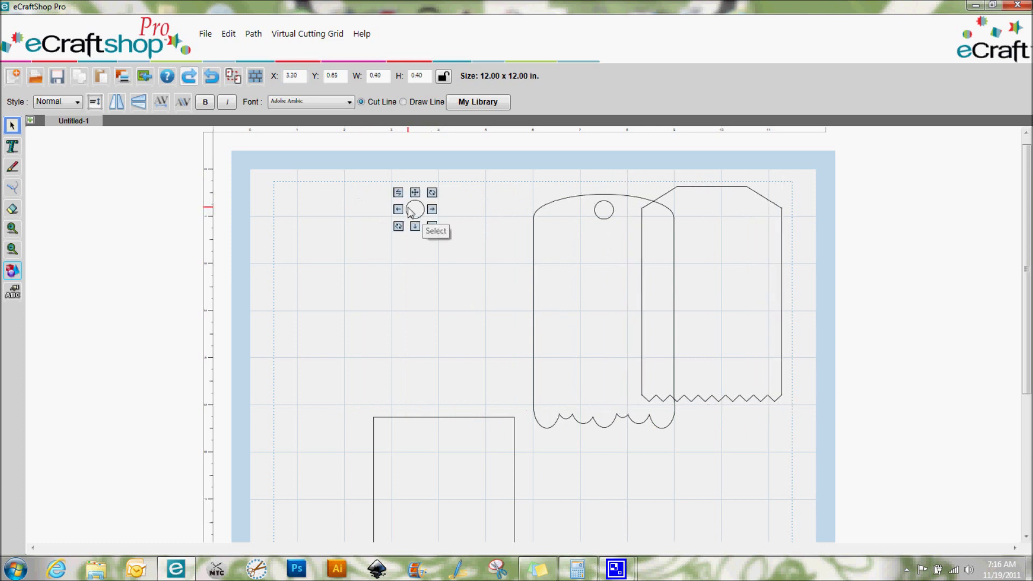
drag(417, 196, 718, 186)
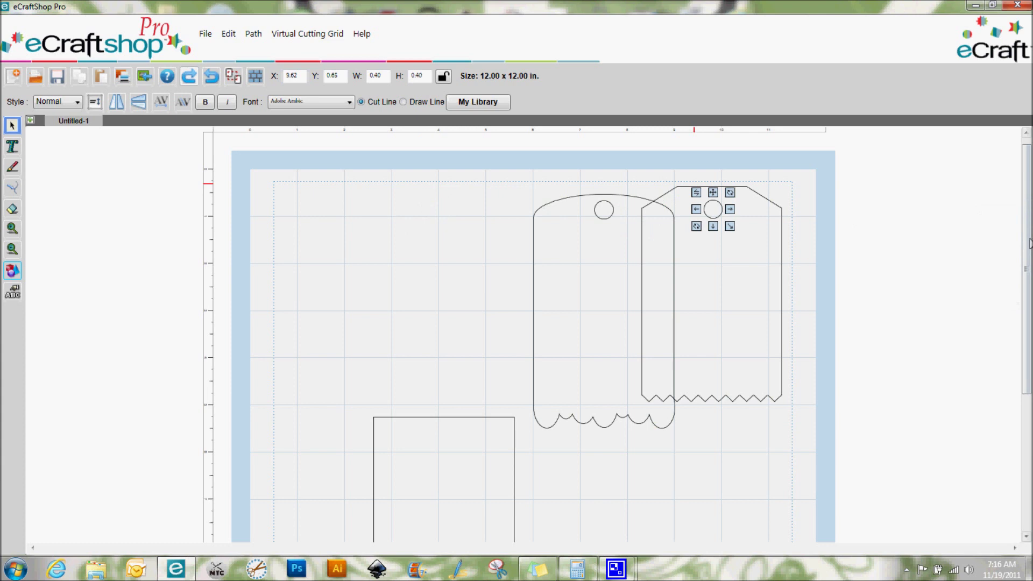
drag(1029, 243, 1025, 360)
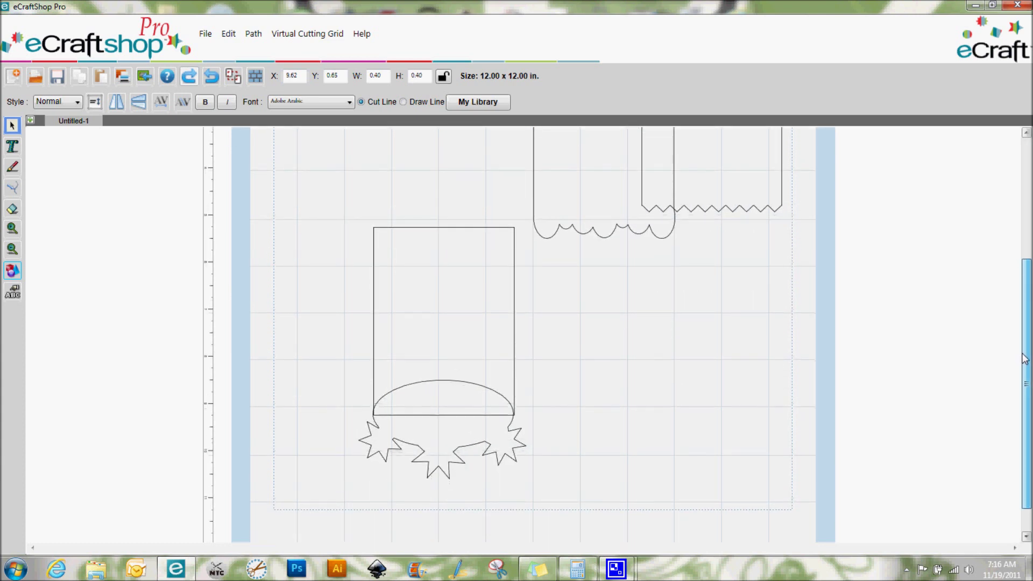
Union the rectangle with the star-and-oval outline via Path > Union and shift the merged tag left.
click(595, 364)
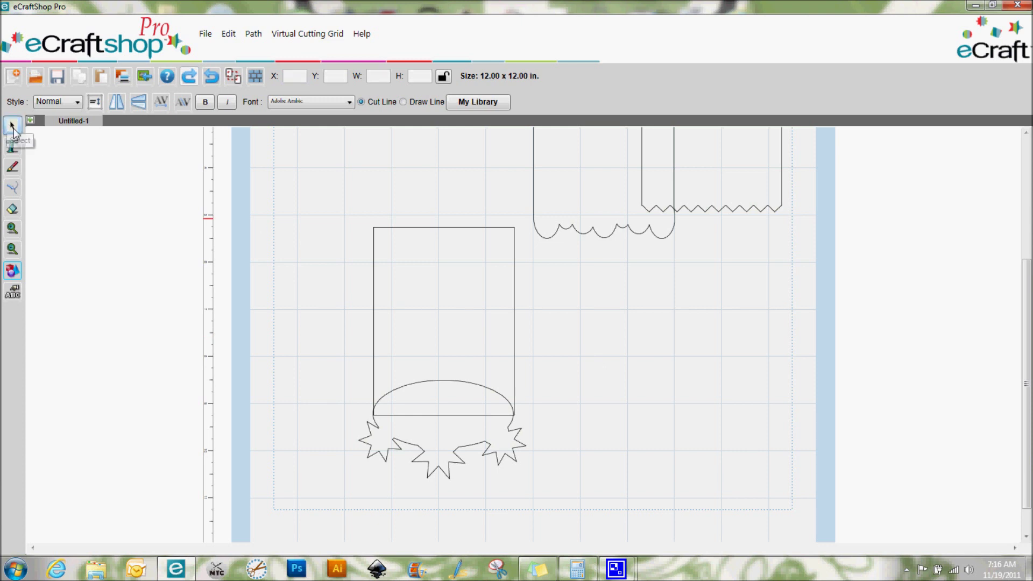
drag(325, 198, 532, 484)
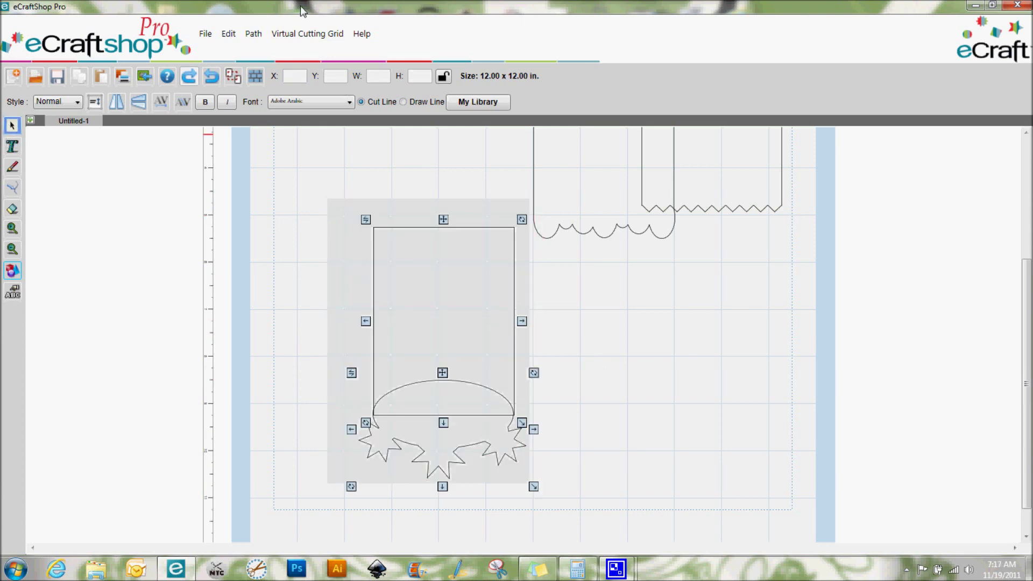
click(253, 34)
click(266, 50)
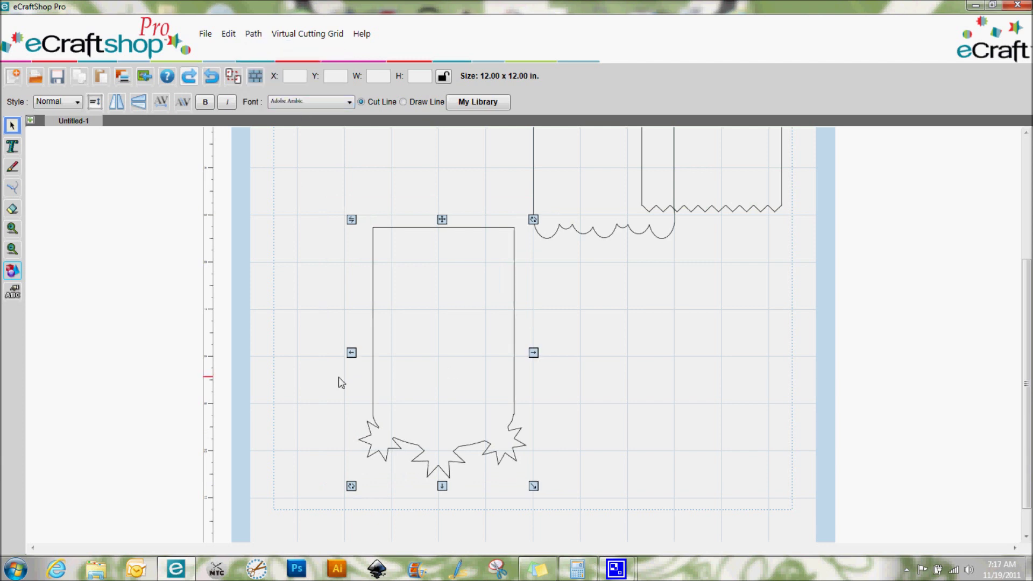
drag(443, 221, 386, 241)
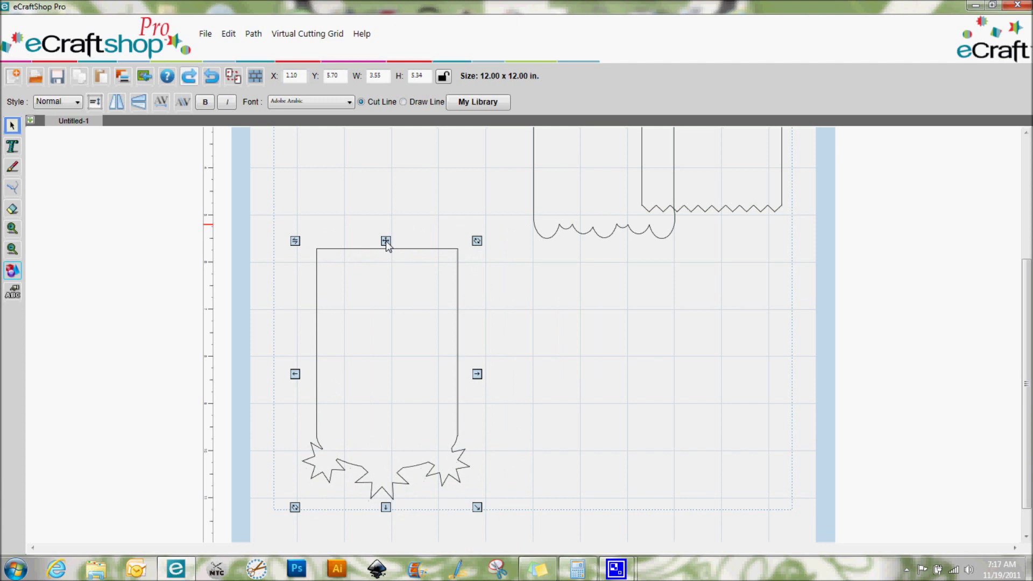
click(499, 271)
Add an 8-point star from the preset shapes and move it onto the rectangle's top edge.
click(12, 271)
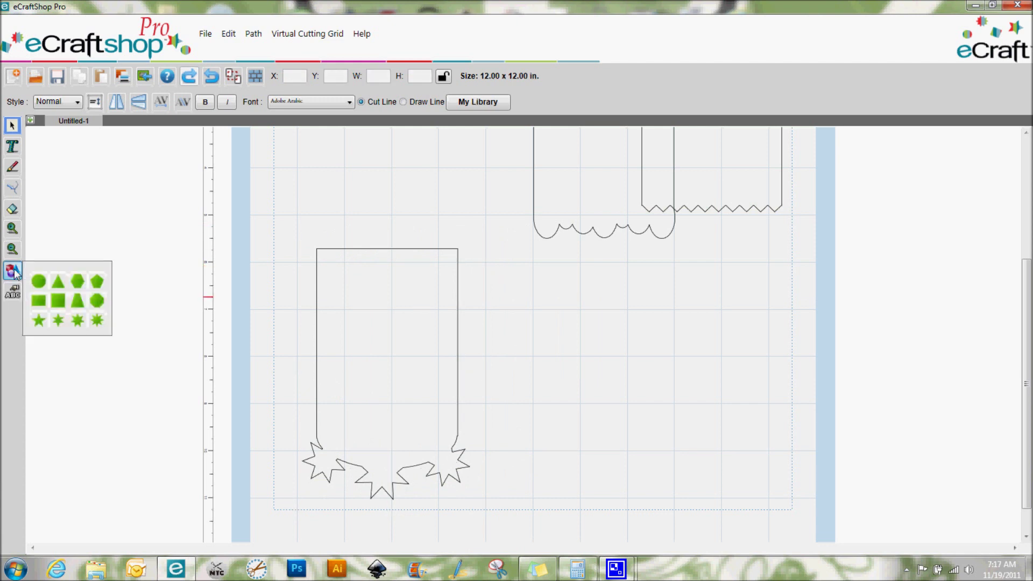
click(97, 322)
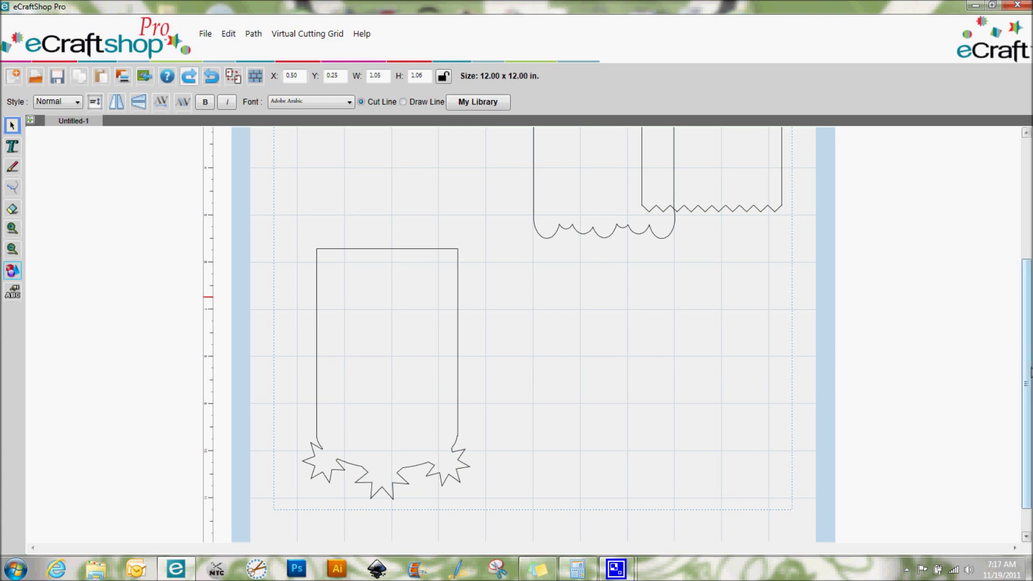
scroll(1015, 323, up, 5)
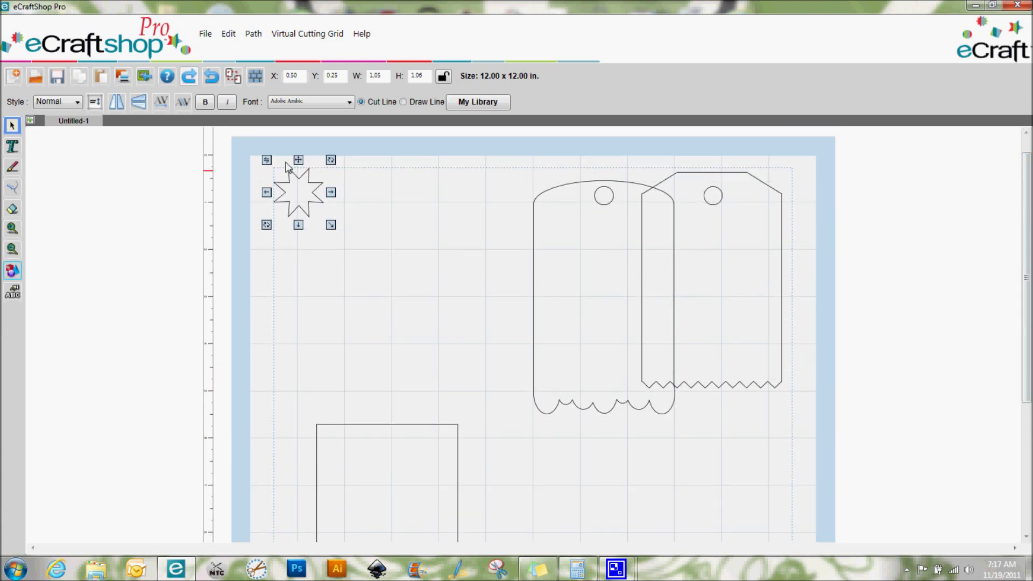
drag(298, 160, 343, 382)
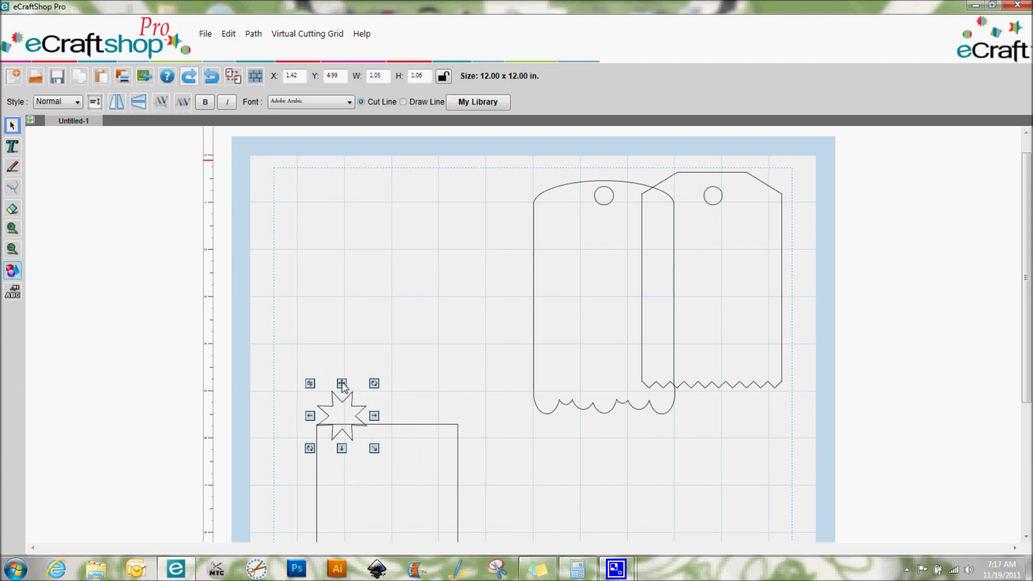
Resize the star to 3.00 inches wide and 1.71 inches tall, then raise it slightly.
drag(391, 75, 353, 80)
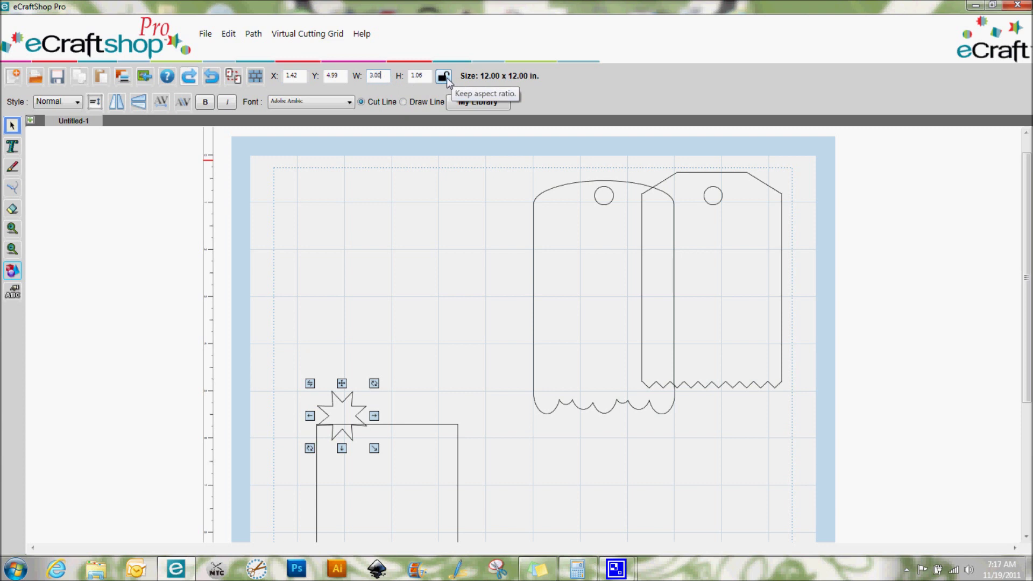
key(Return)
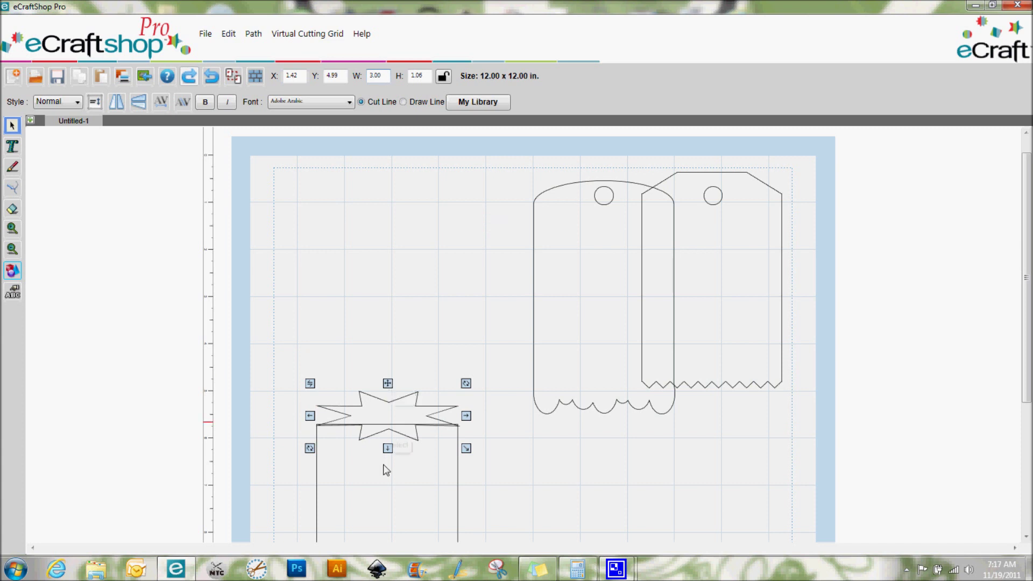
drag(388, 449, 388, 480)
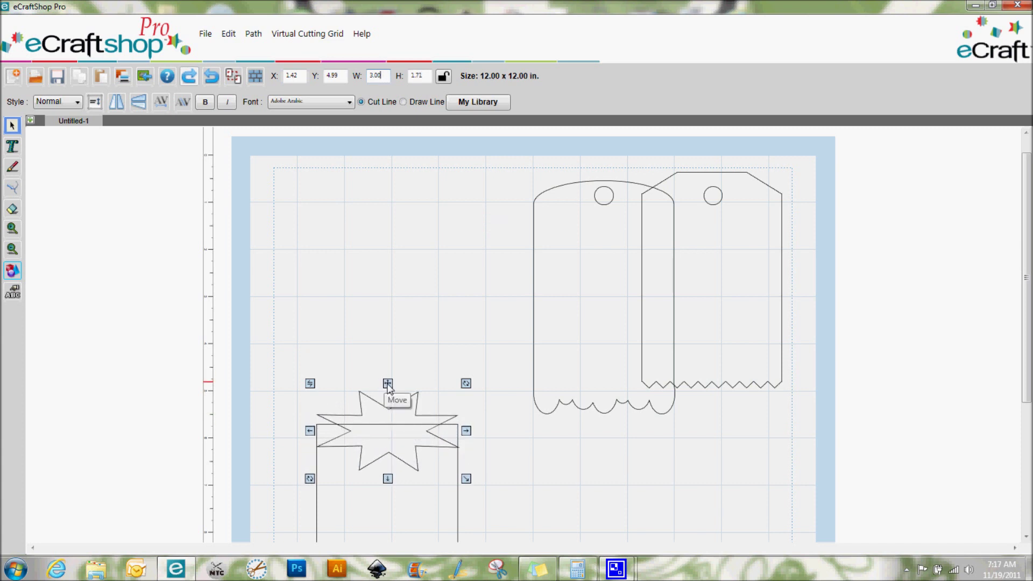
drag(387, 382, 388, 365)
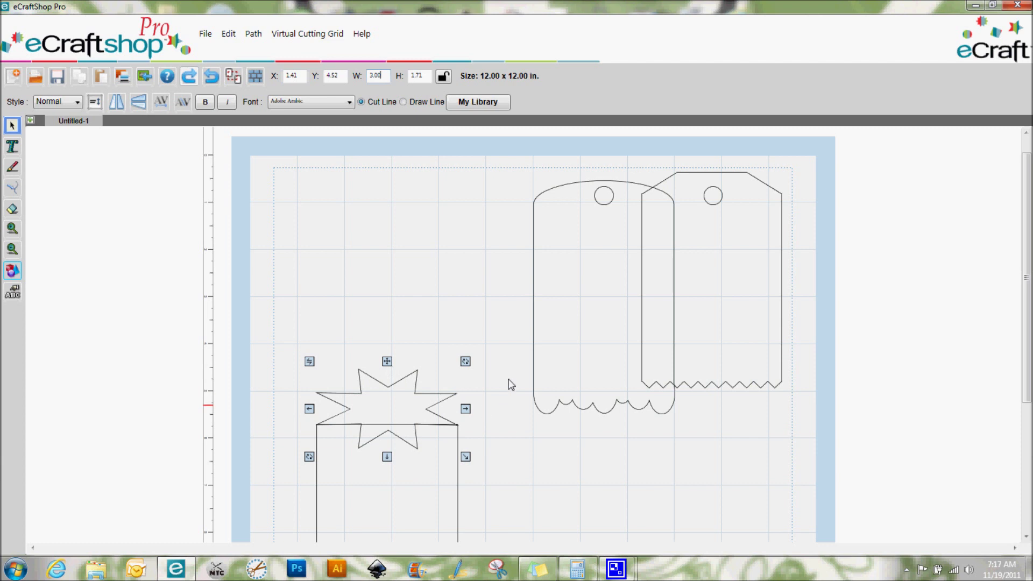
scroll(1024, 265, down, 2)
scroll(1024, 265, down, 4)
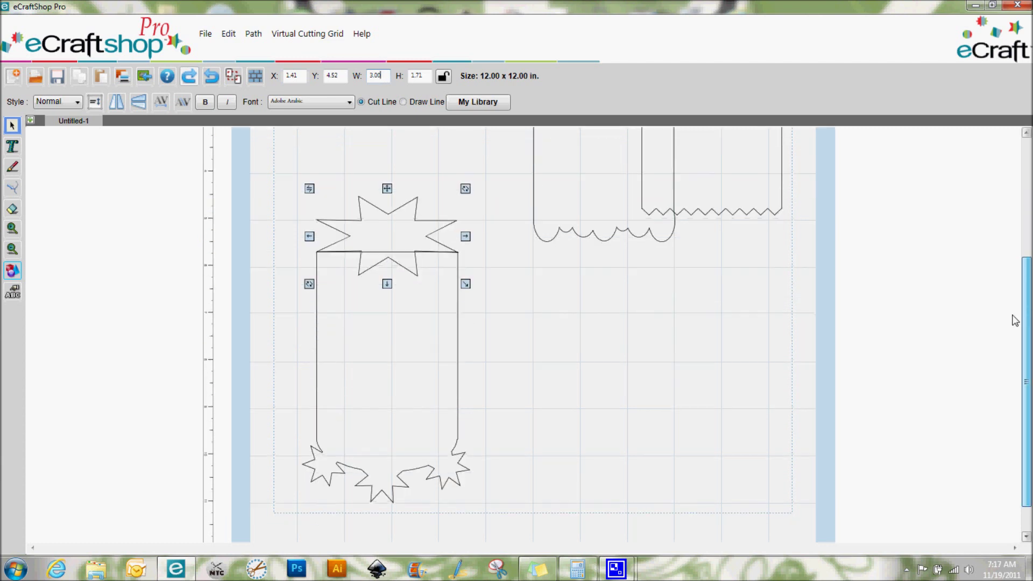
Narrow the star to 2.92 inches from both sides and re-centre it over the rectangle's top corners.
click(13, 230)
click(13, 230)
click(857, 309)
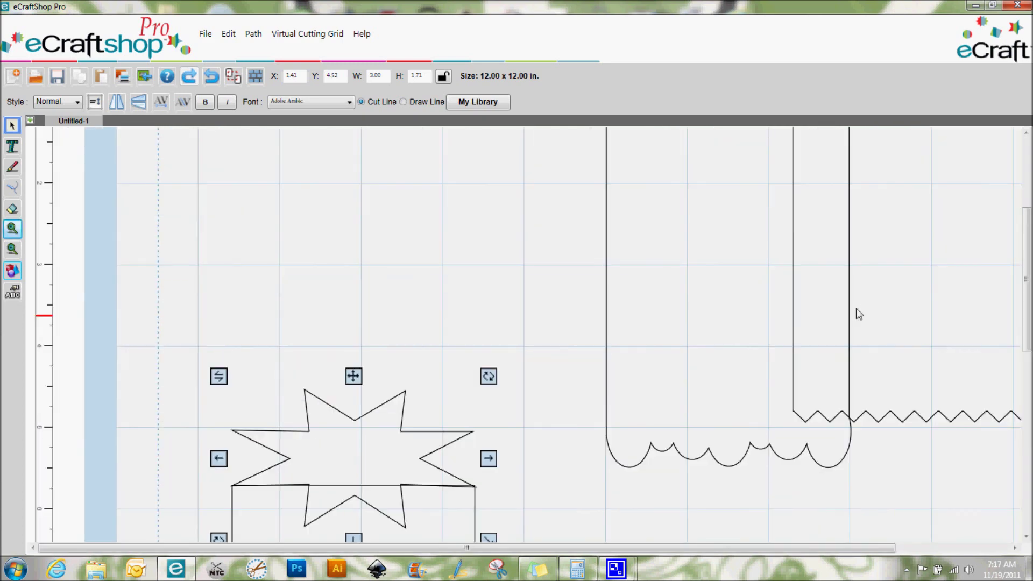
scroll(1025, 269, down, 4)
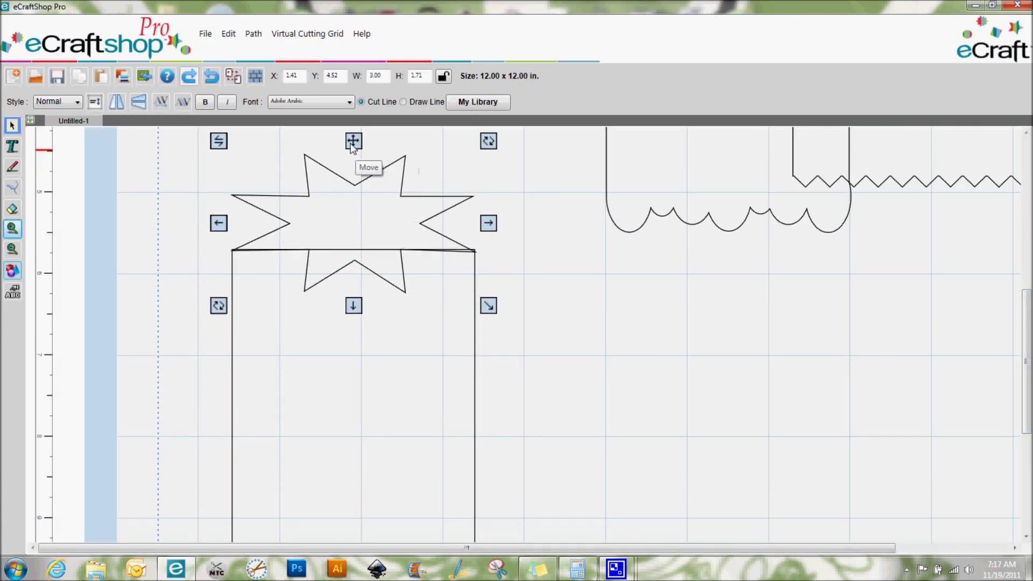
drag(350, 144, 352, 145)
drag(489, 226, 488, 226)
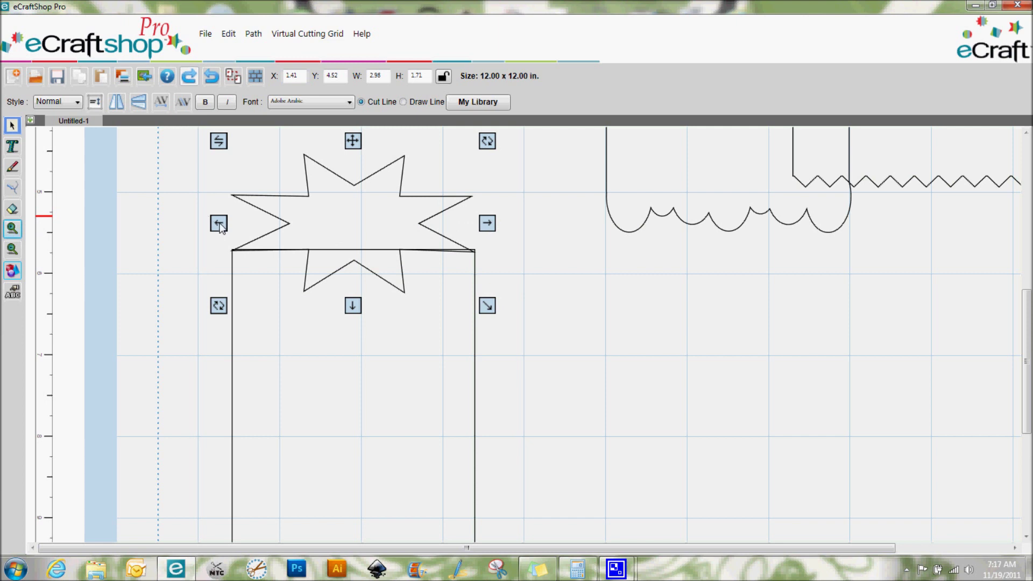
drag(218, 224, 225, 227)
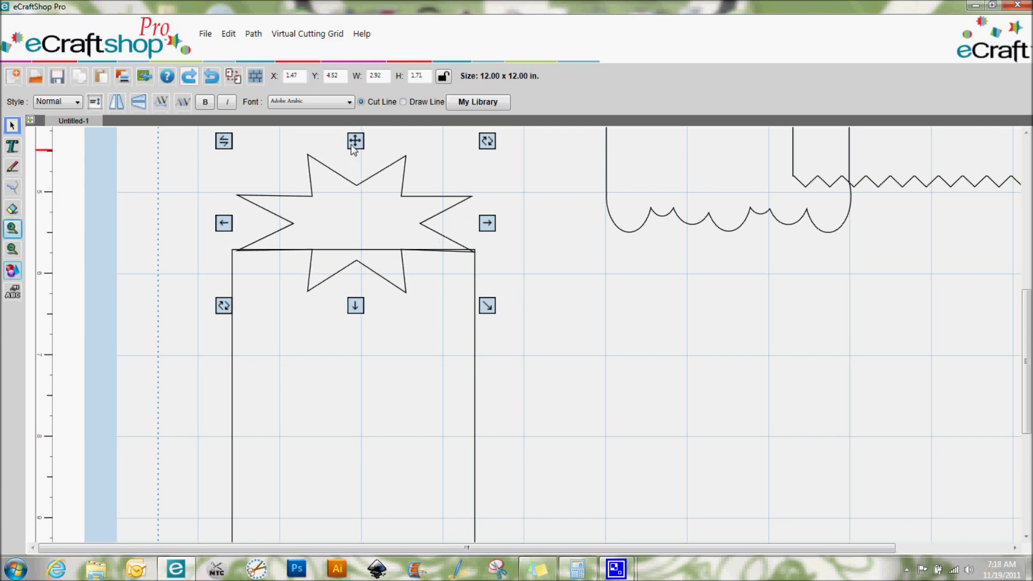
drag(351, 146, 351, 146)
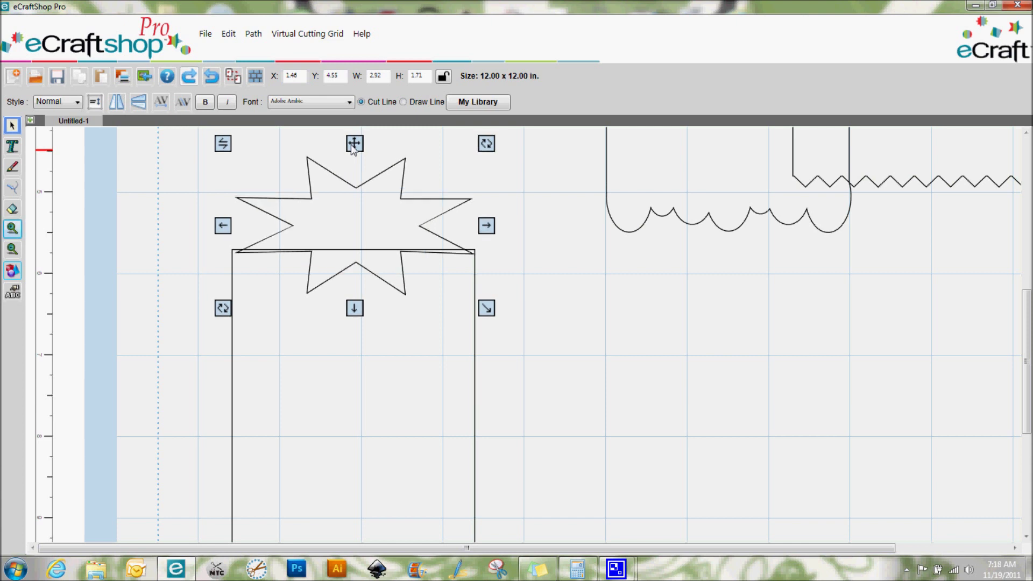
click(614, 267)
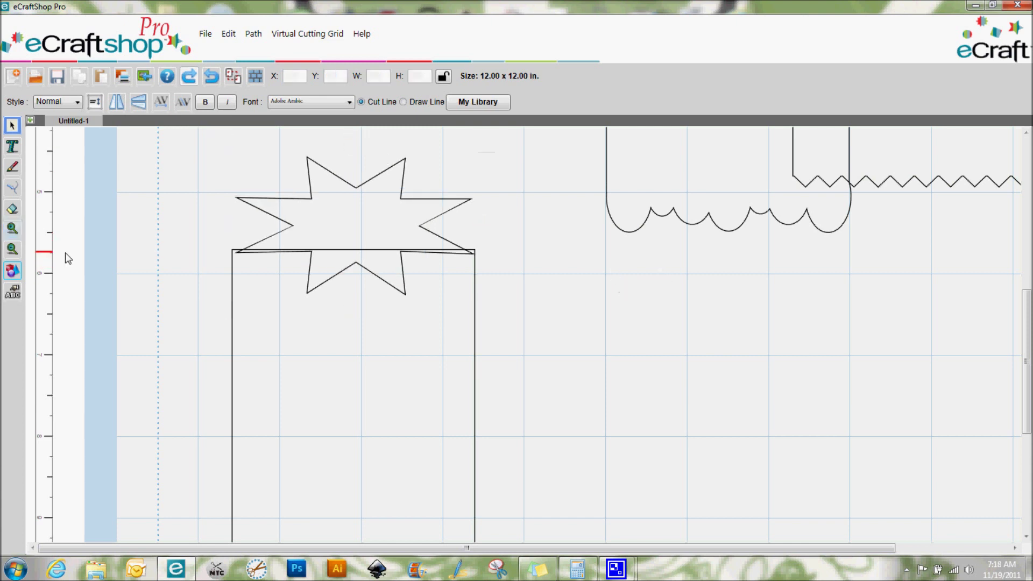
Select the star and rectangle together and weld them into one 3.54 × 6.47-inch star-topped outline.
click(12, 253)
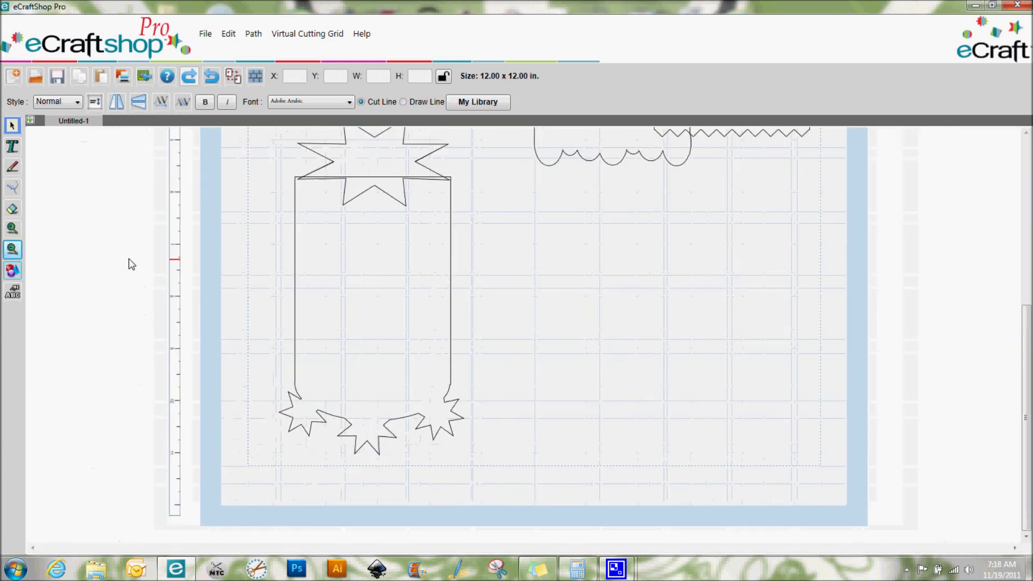
click(11, 253)
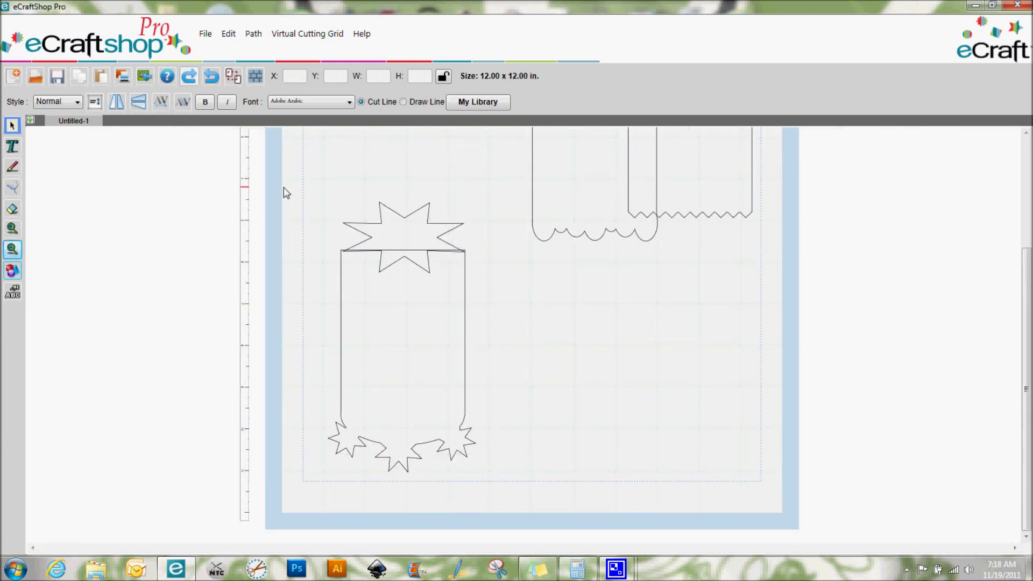
click(12, 125)
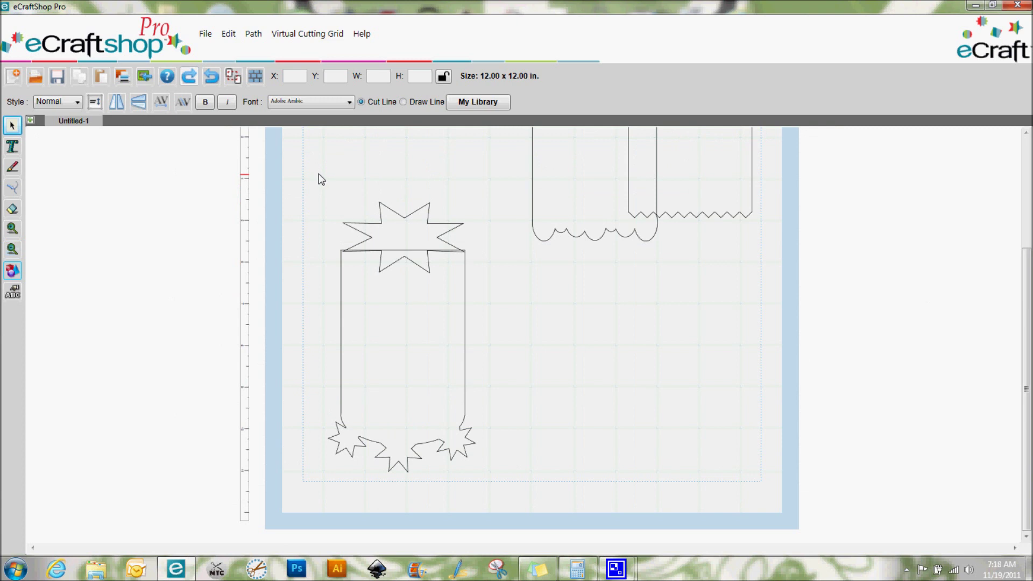
drag(316, 173, 503, 484)
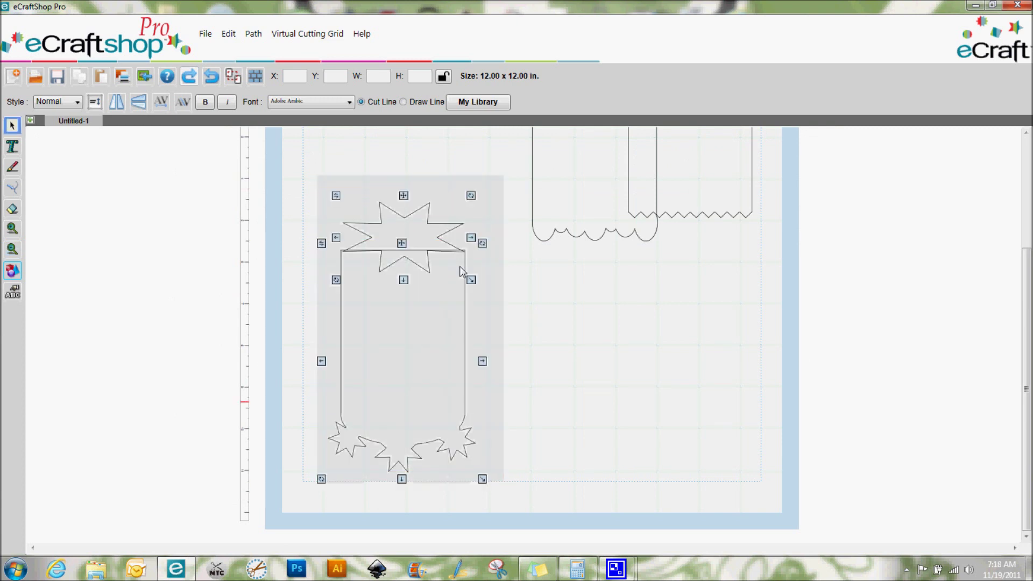
click(253, 33)
click(261, 48)
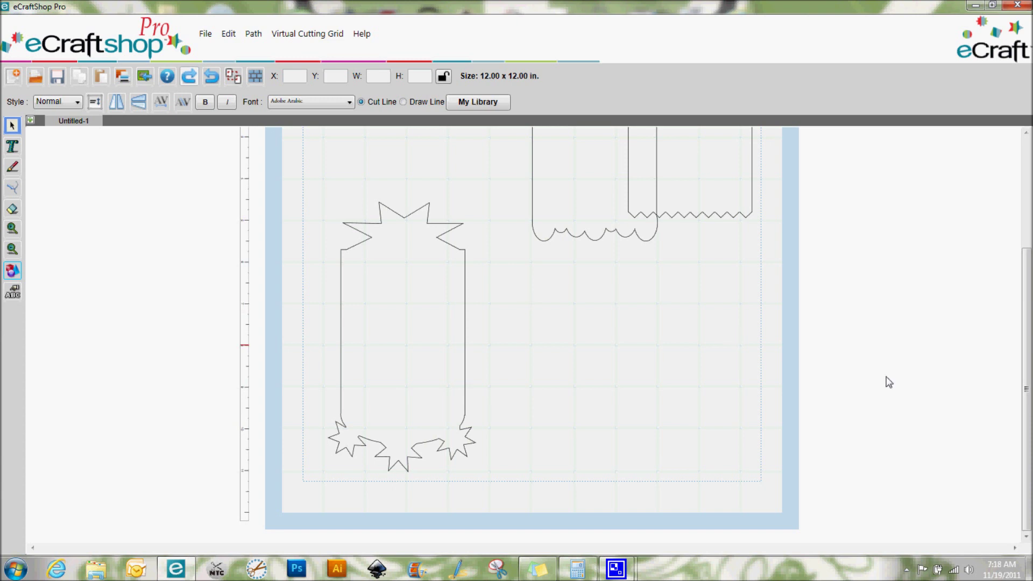
drag(1024, 406, 1014, 345)
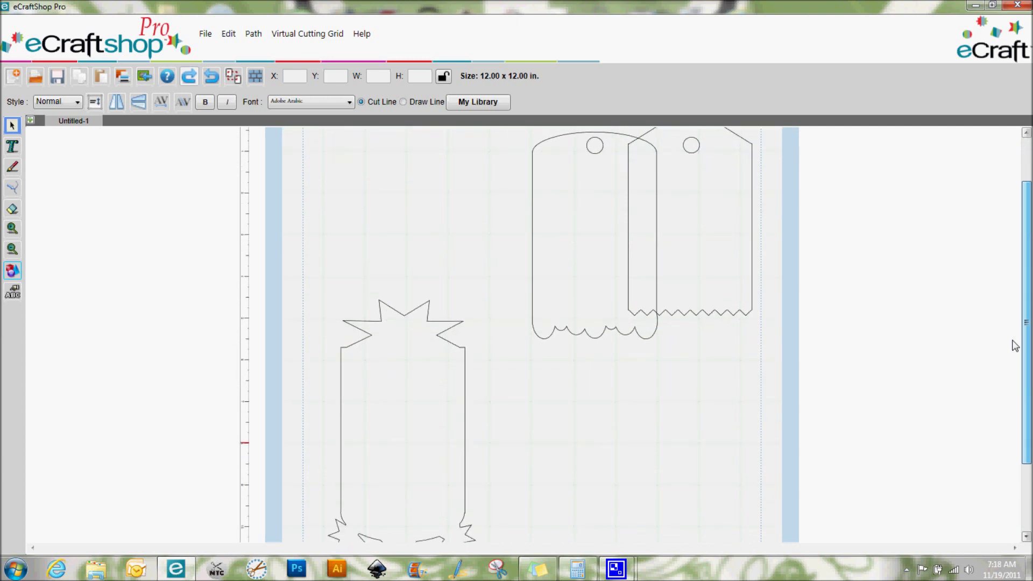
click(393, 349)
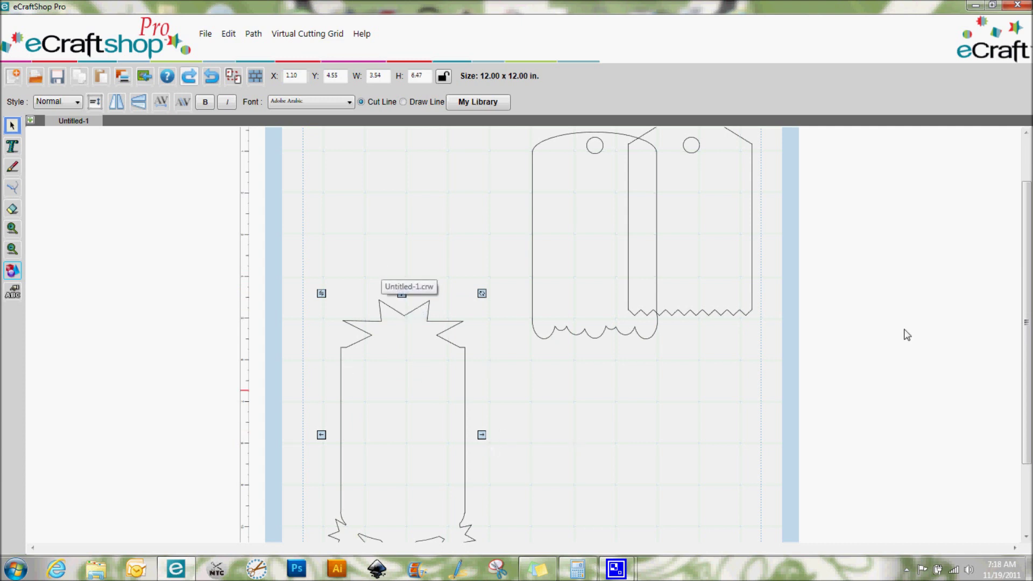
drag(1024, 280, 1027, 323)
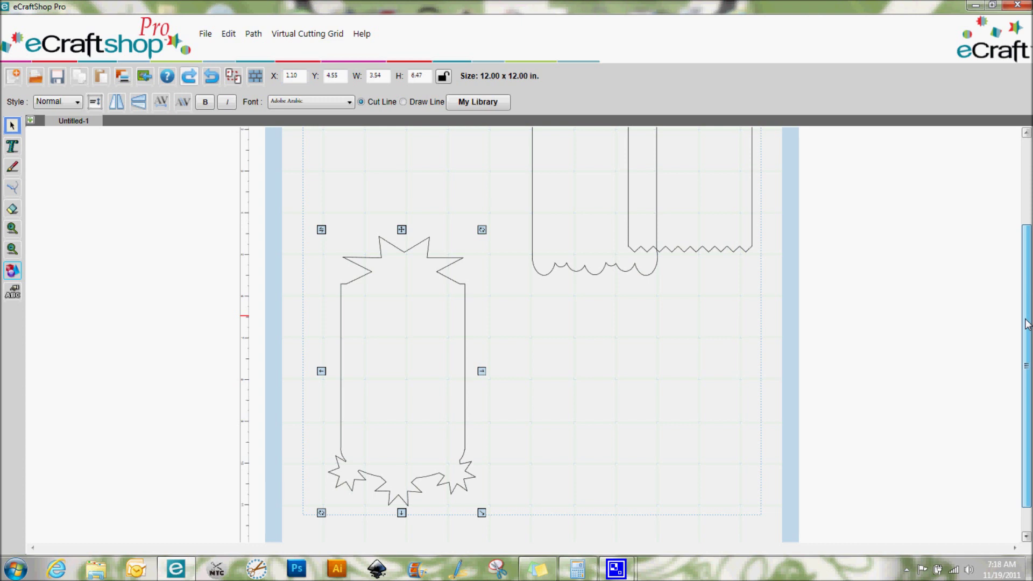
Nudge the star tag slightly and move the zigzag tag to the left of the scalloped tag.
drag(1027, 323, 1009, 268)
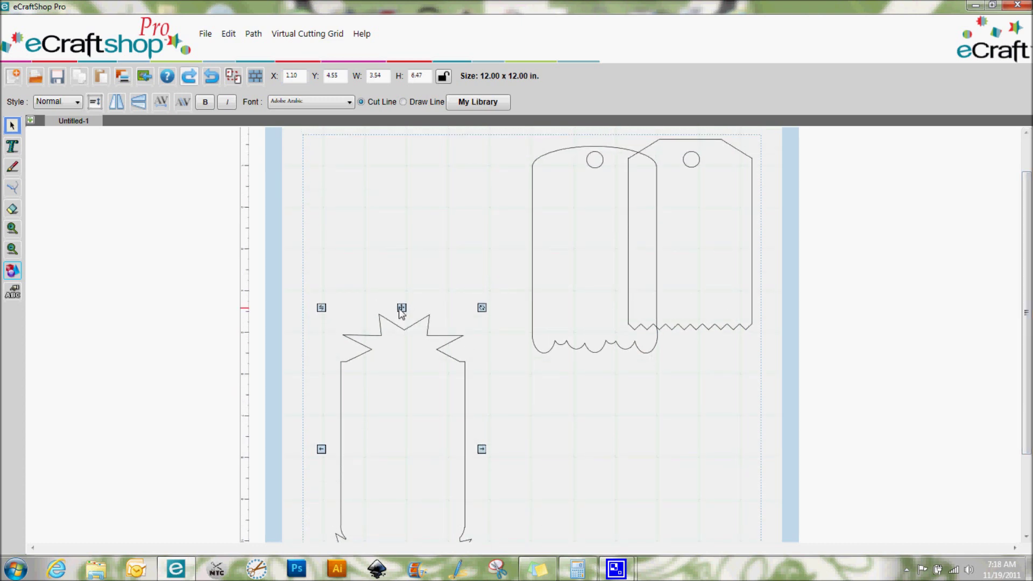
drag(402, 308, 412, 317)
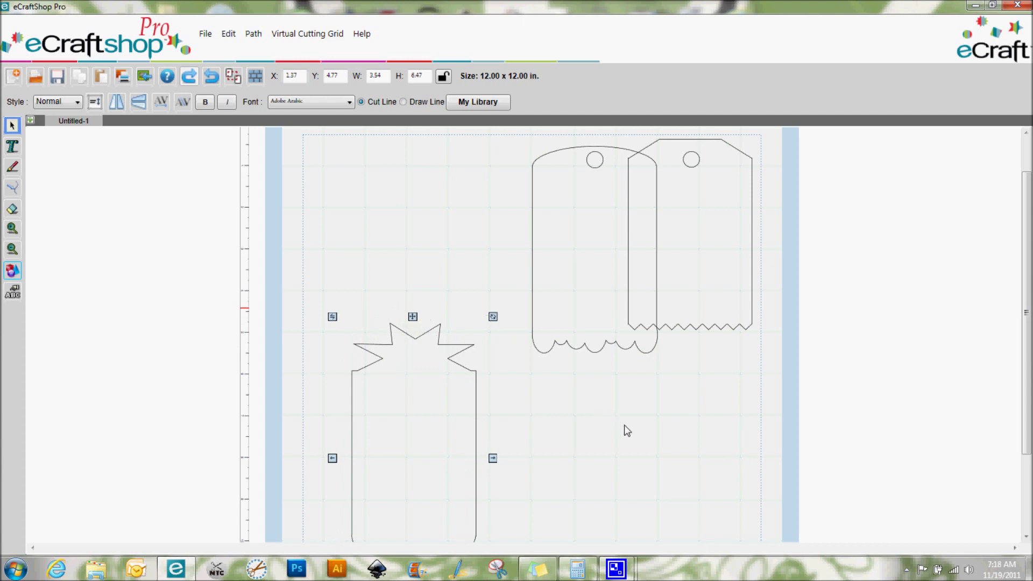
drag(413, 317, 411, 318)
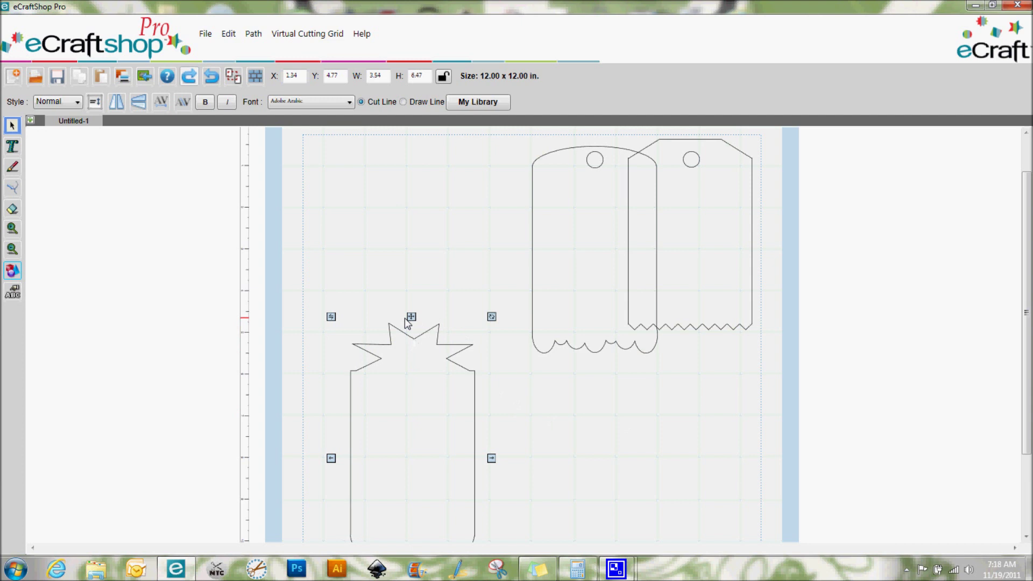
click(678, 145)
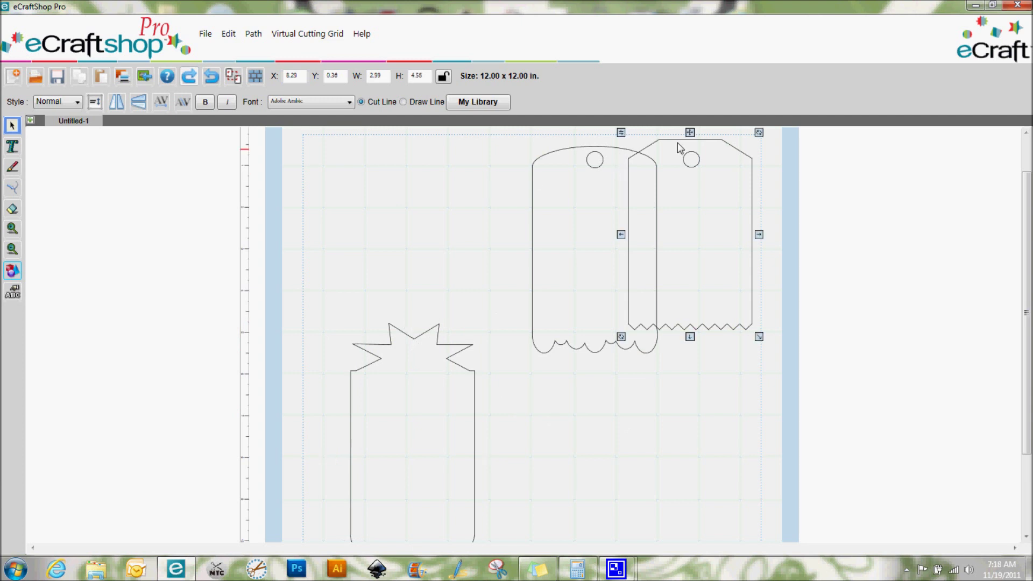
drag(691, 135, 439, 133)
Shrink the star tag to 1.10 by 4.73 inches and place it below the zigzag tag.
click(366, 376)
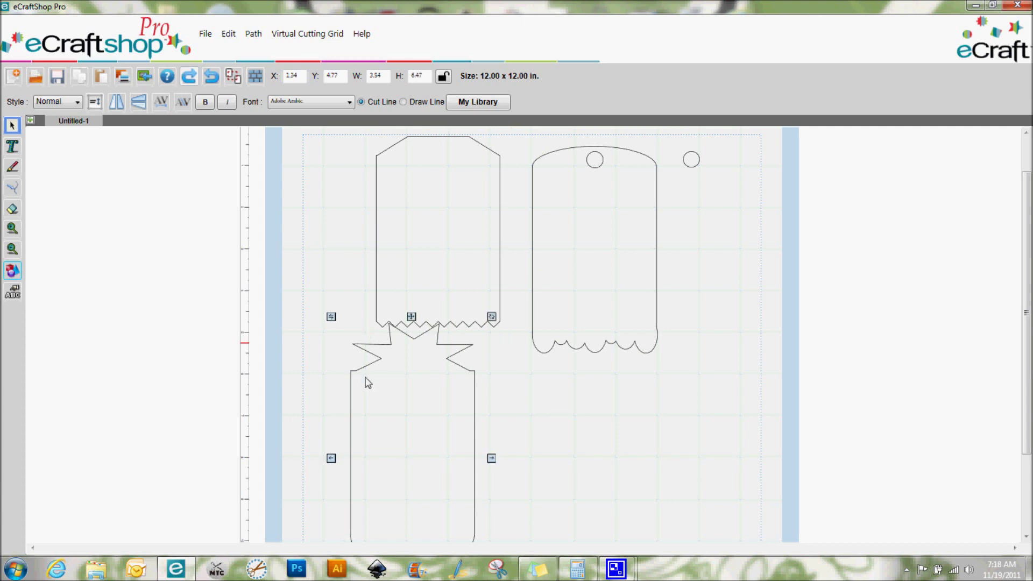
drag(411, 318, 412, 319)
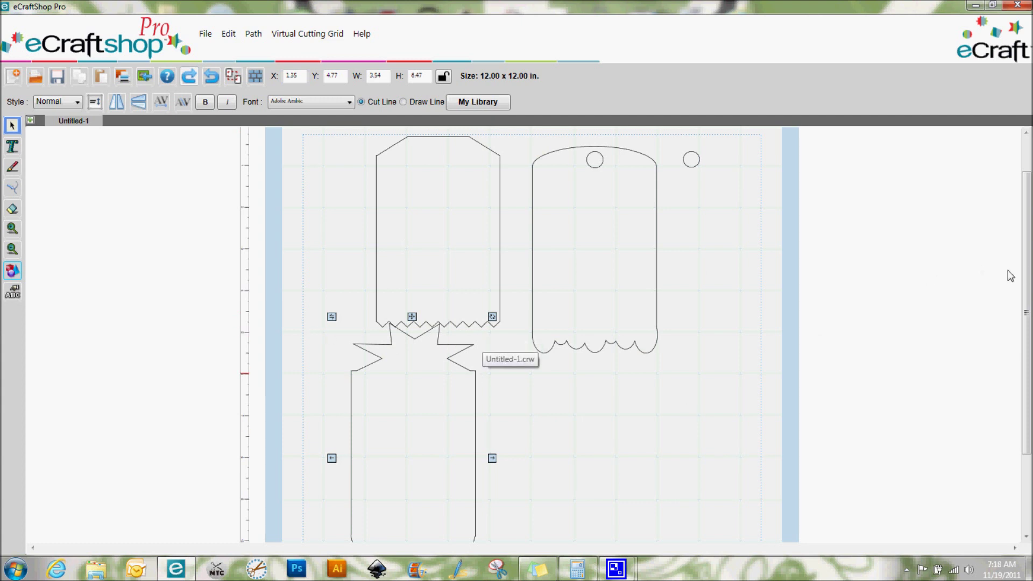
scroll(1010, 276, down, 3)
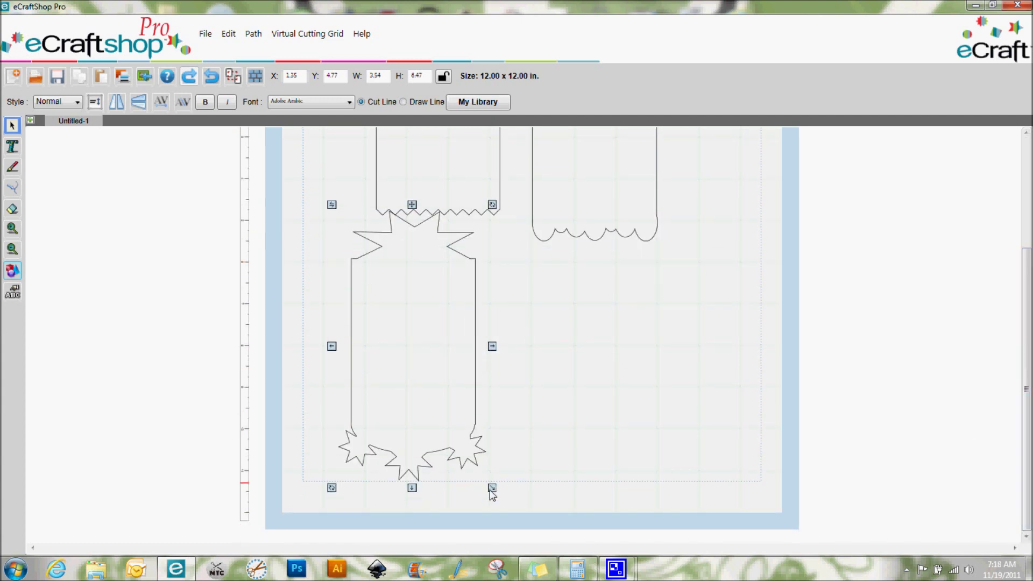
drag(491, 492, 391, 415)
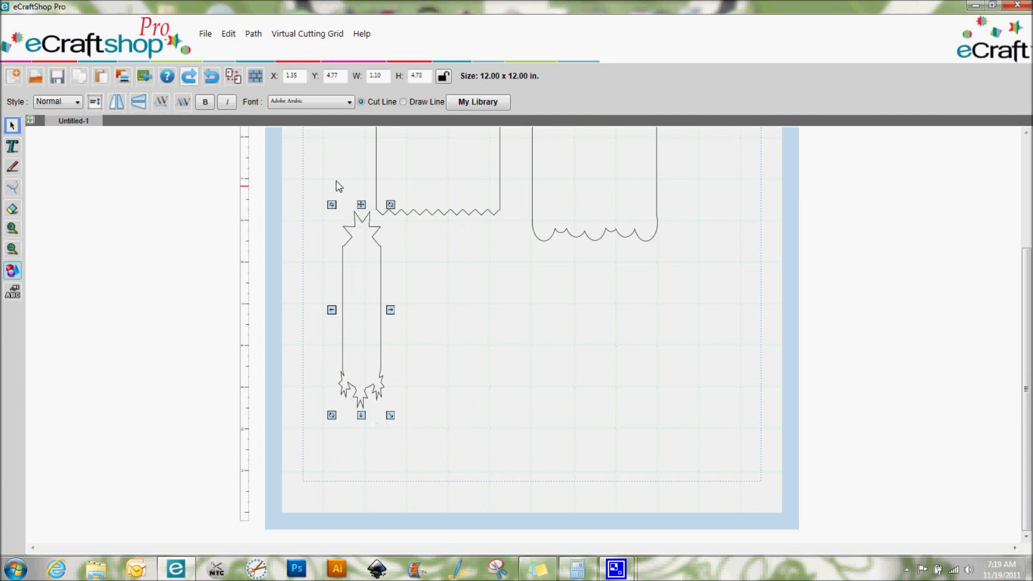
drag(361, 205, 416, 270)
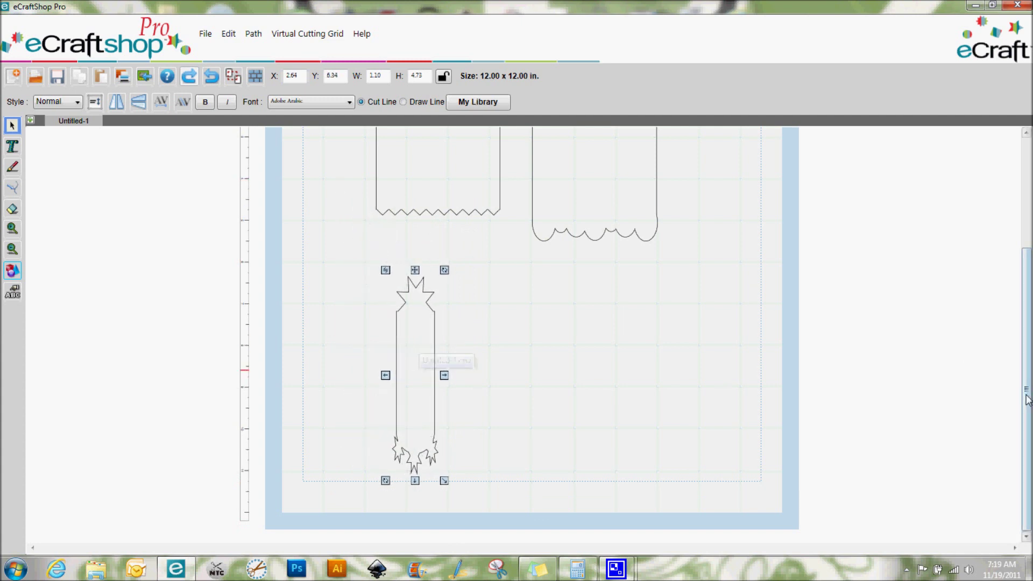
drag(1027, 400, 1027, 289)
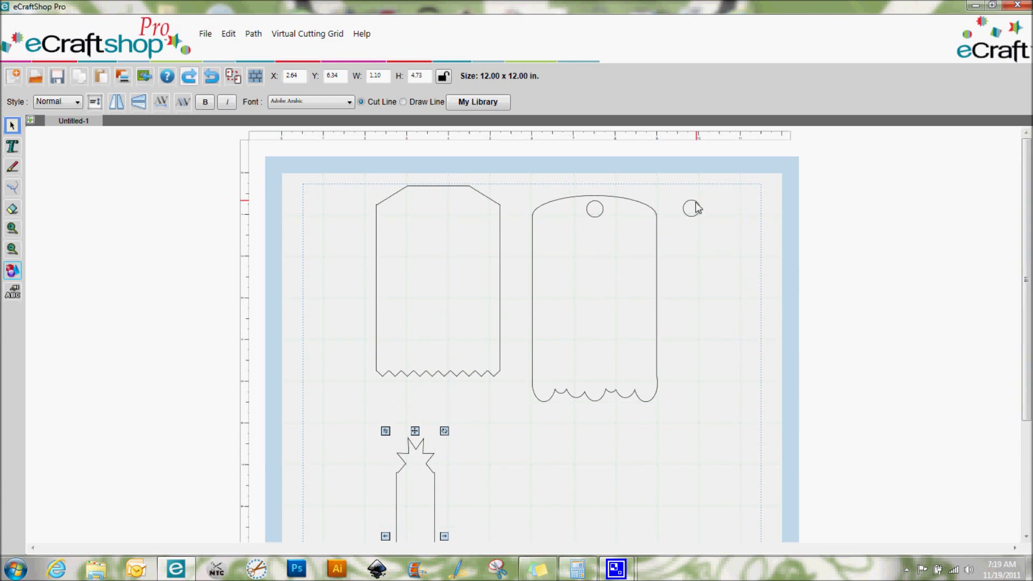
click(429, 184)
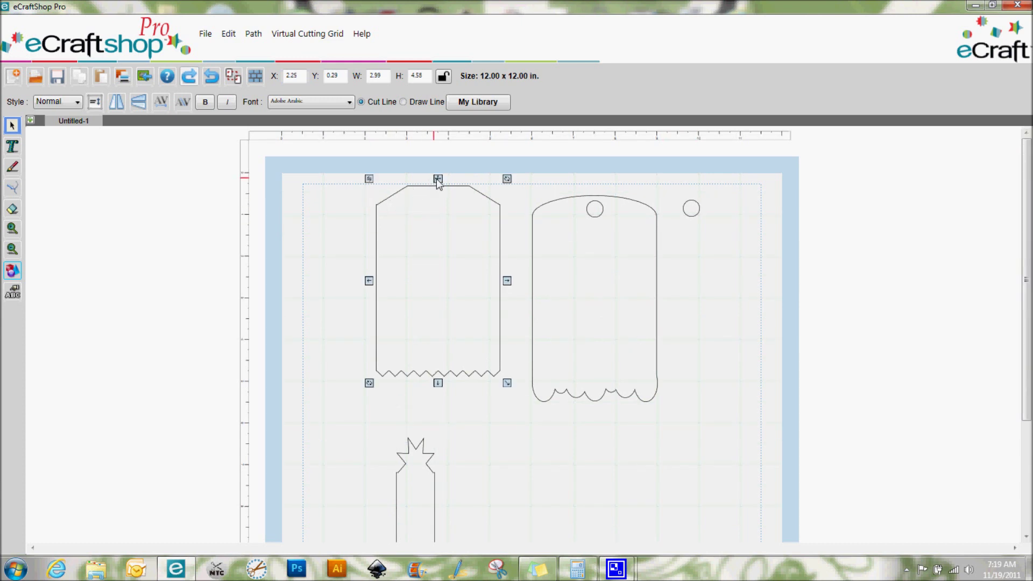
Shift the pinked-edge tag to X 2.00, Y 0.57 and move the spare 0.40-inch circle into its top.
drag(438, 180, 428, 192)
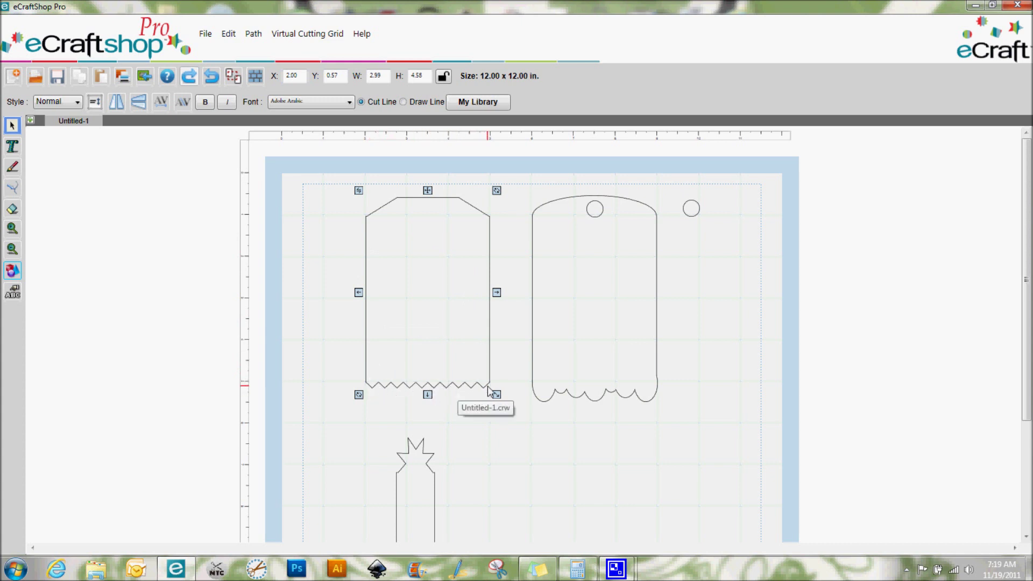
click(12, 270)
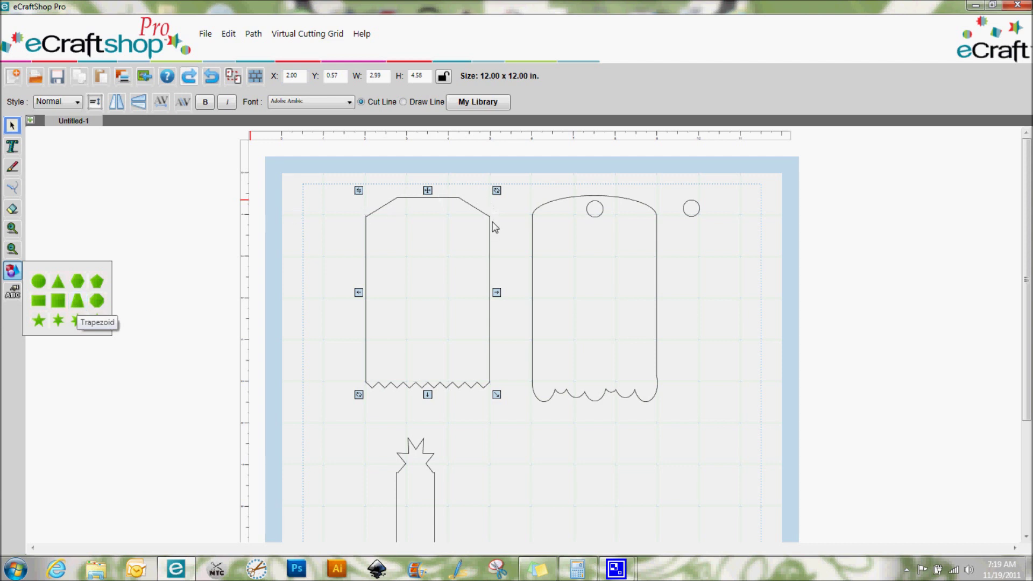
click(691, 208)
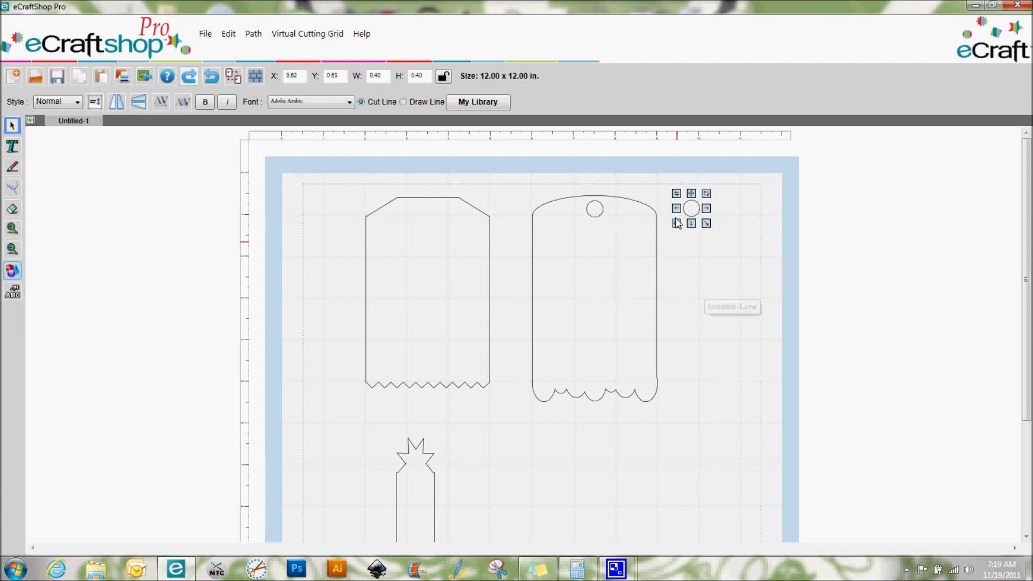
drag(692, 195, 419, 205)
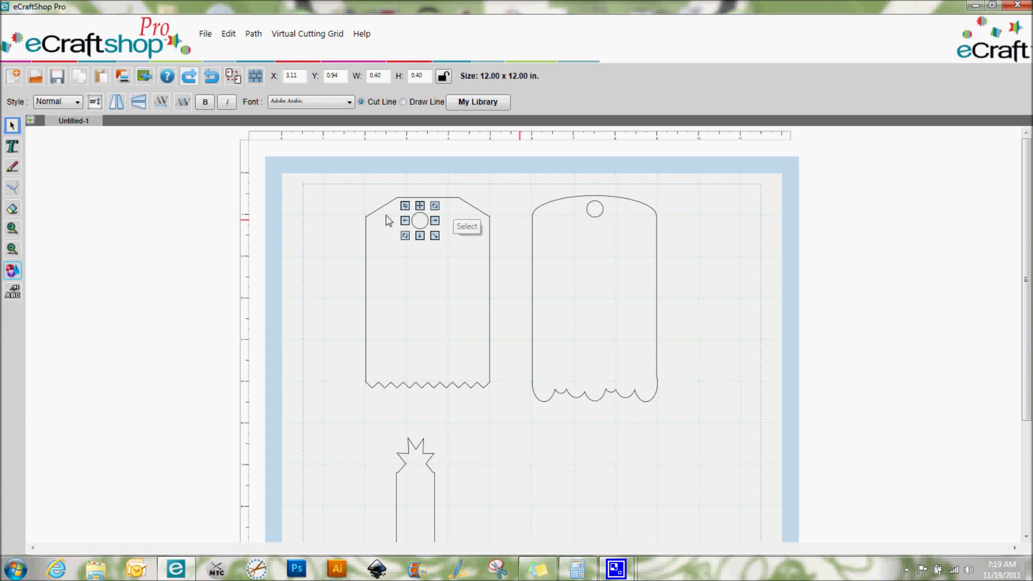
click(407, 222)
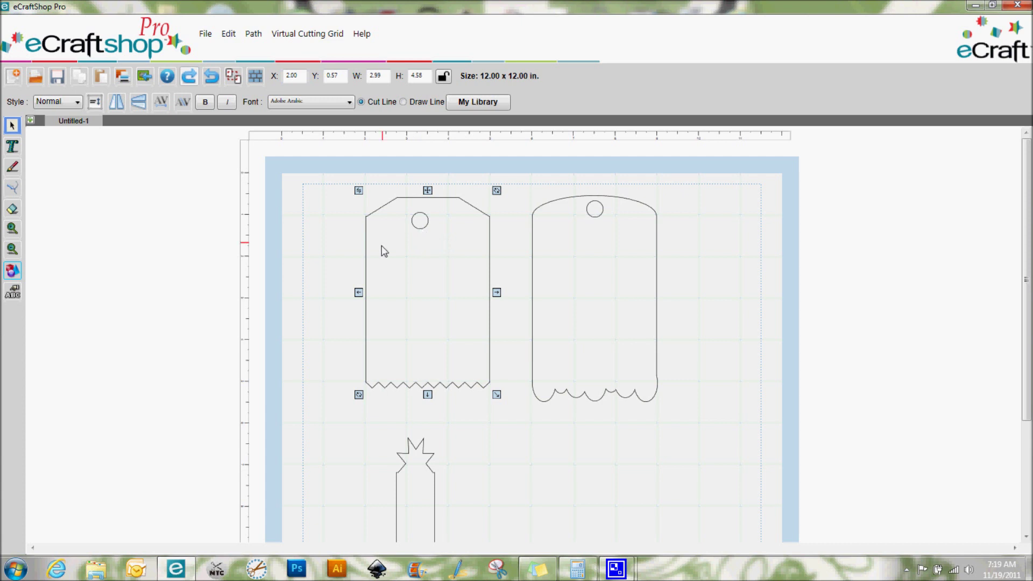
click(421, 224)
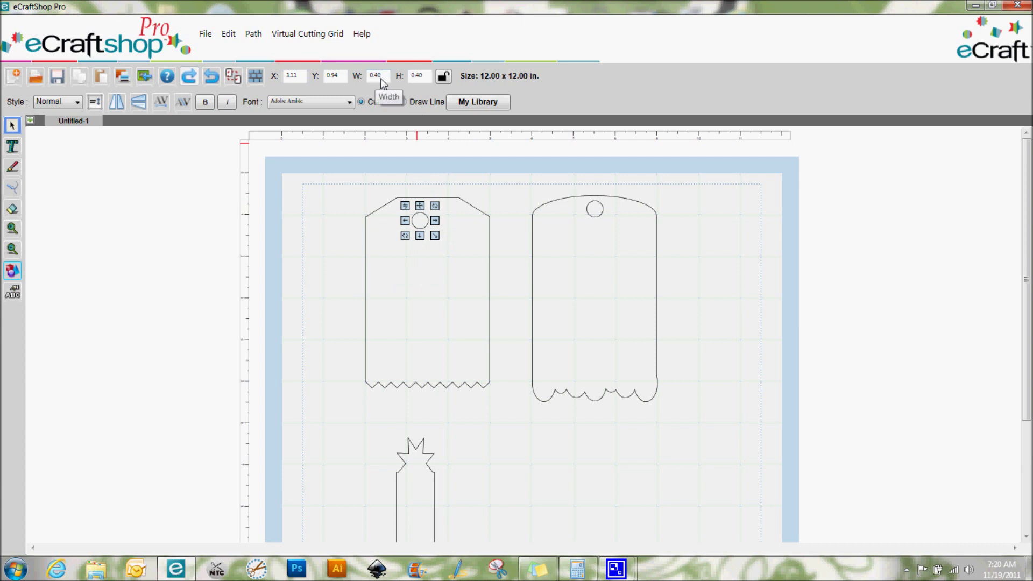
click(366, 312)
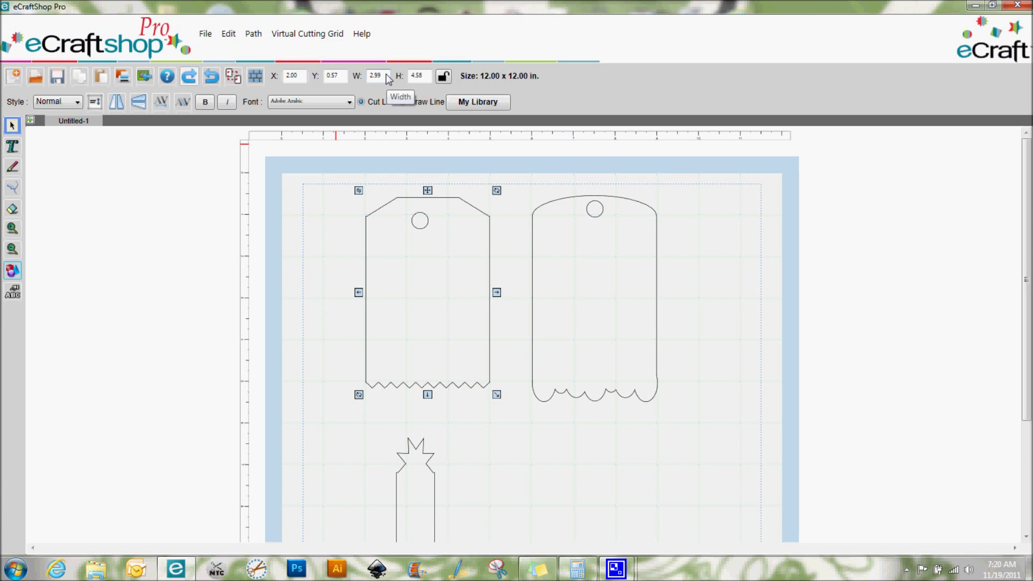
click(420, 223)
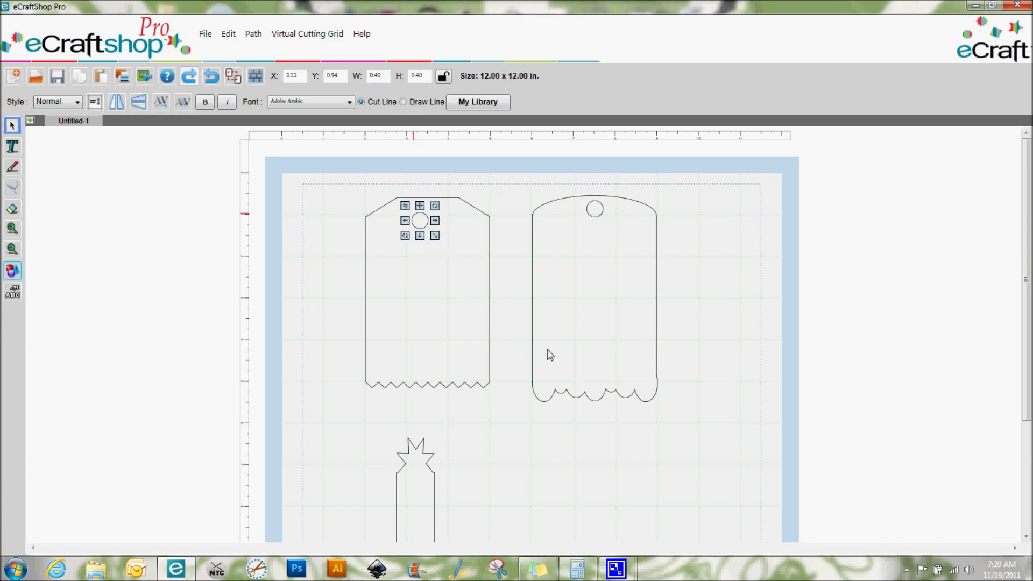
In Calculator, compute (2.99 − 0.4) / 2 to get the 1.295-inch half margin.
click(577, 569)
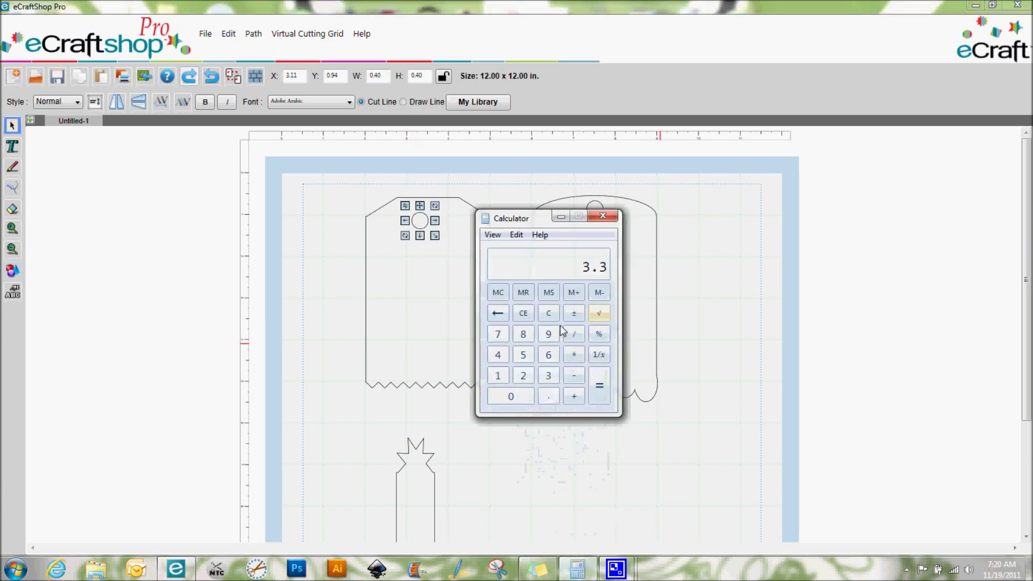
click(546, 314)
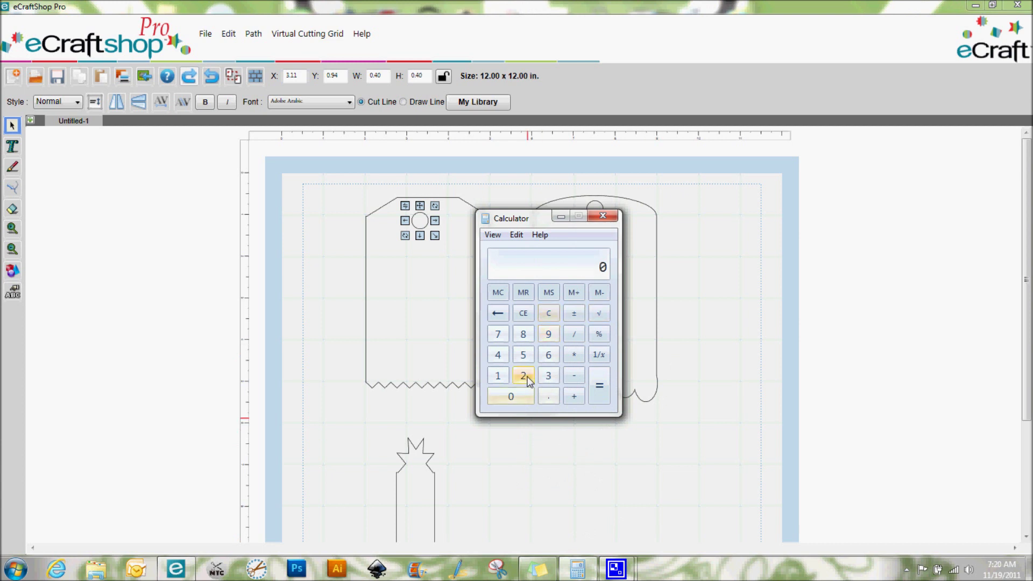
click(523, 375)
click(548, 401)
click(549, 335)
click(549, 334)
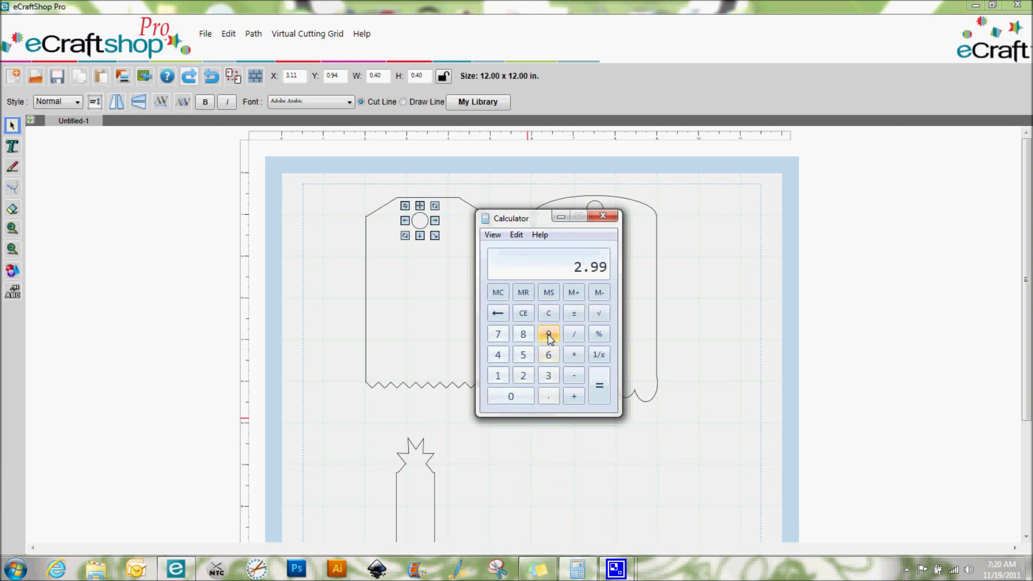
click(574, 376)
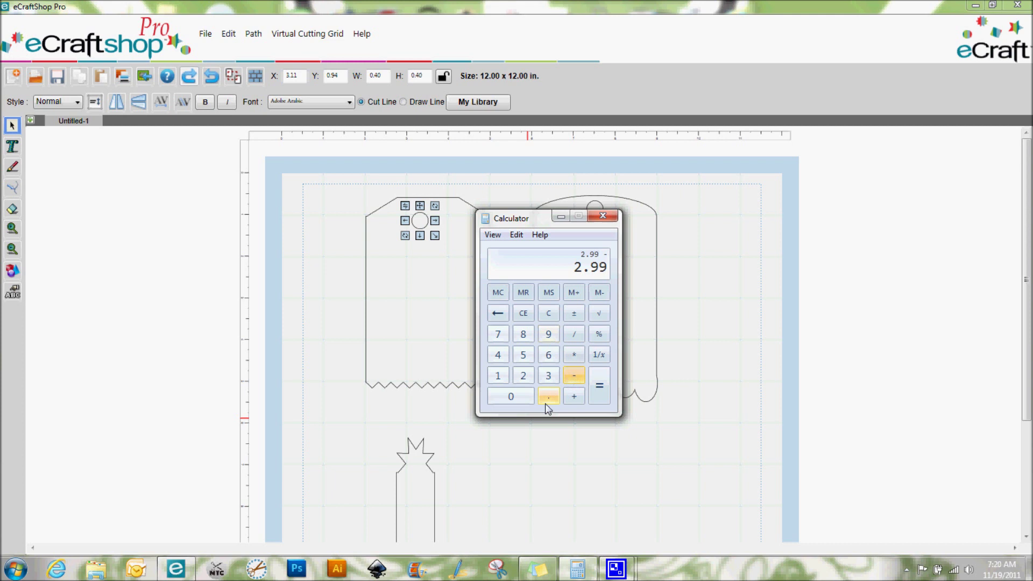
click(547, 398)
click(498, 354)
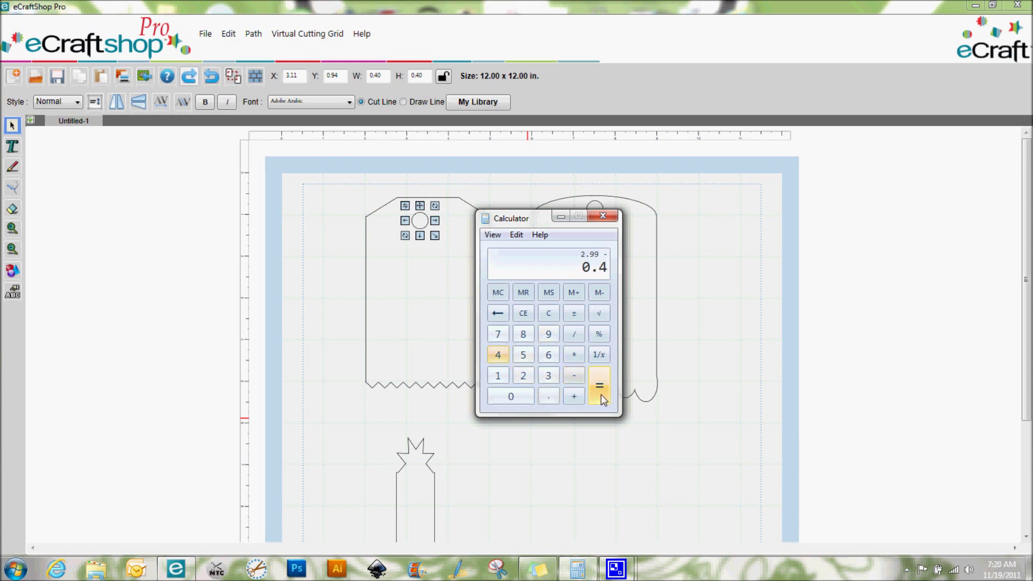
click(601, 395)
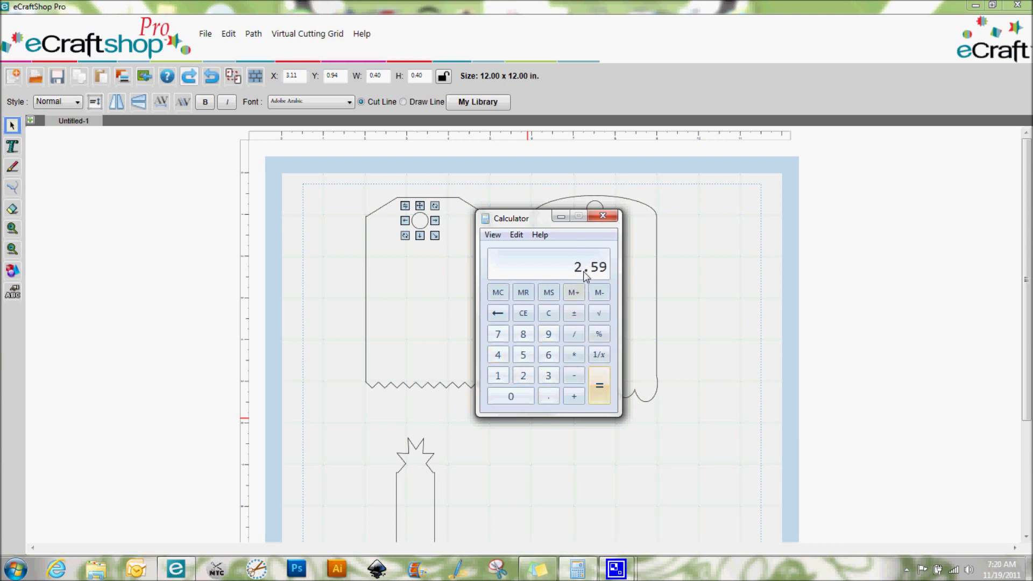
click(574, 335)
click(523, 375)
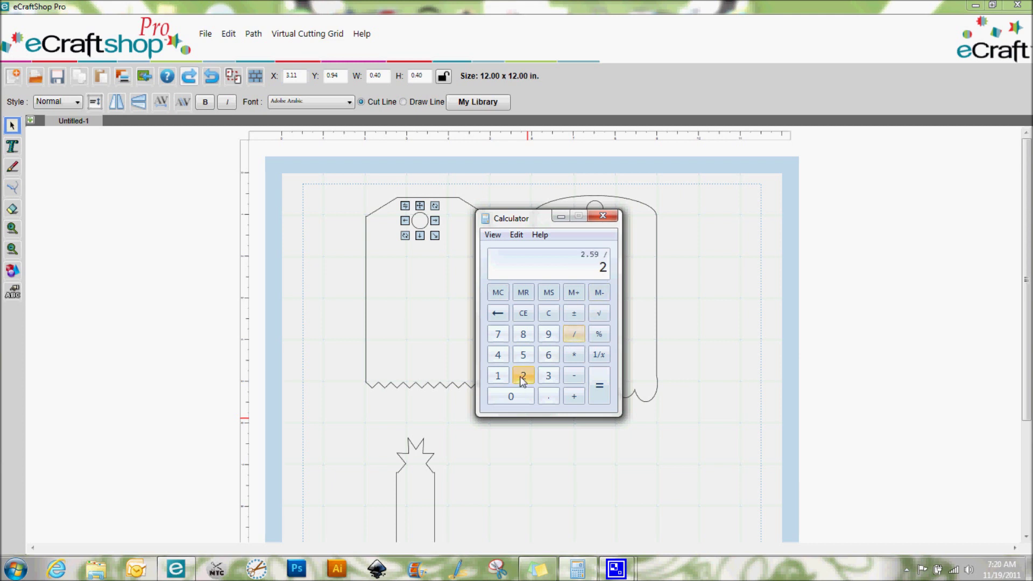
click(600, 385)
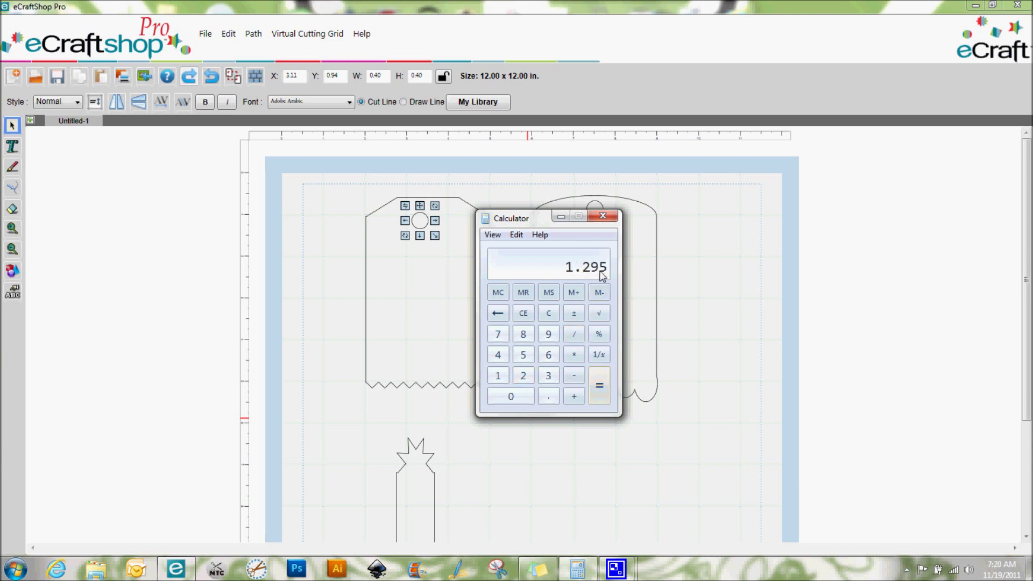
Add the tag's 2.00 left edge to get the centred hole position 3.295.
click(574, 397)
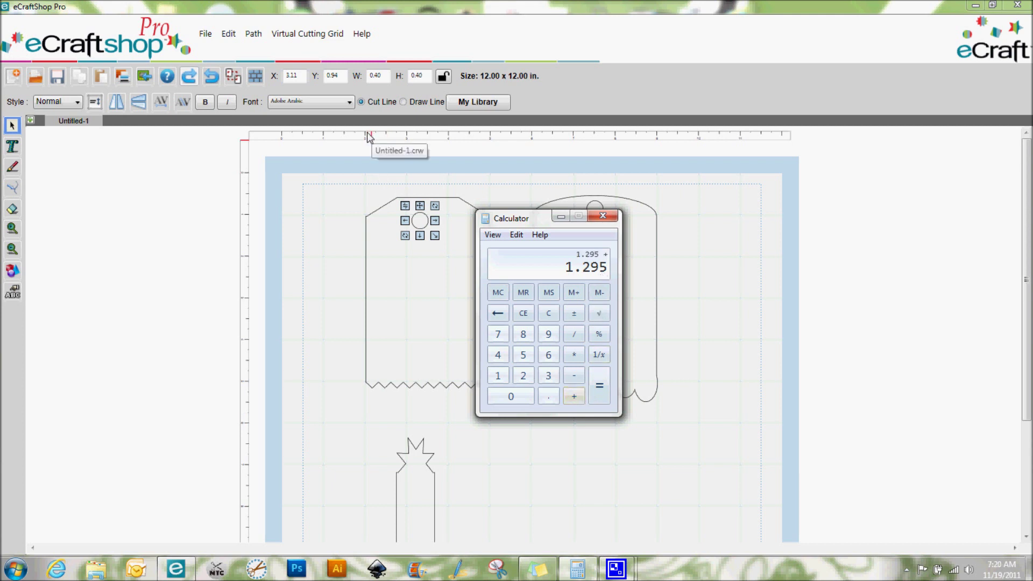
click(524, 375)
click(546, 400)
click(521, 397)
click(602, 396)
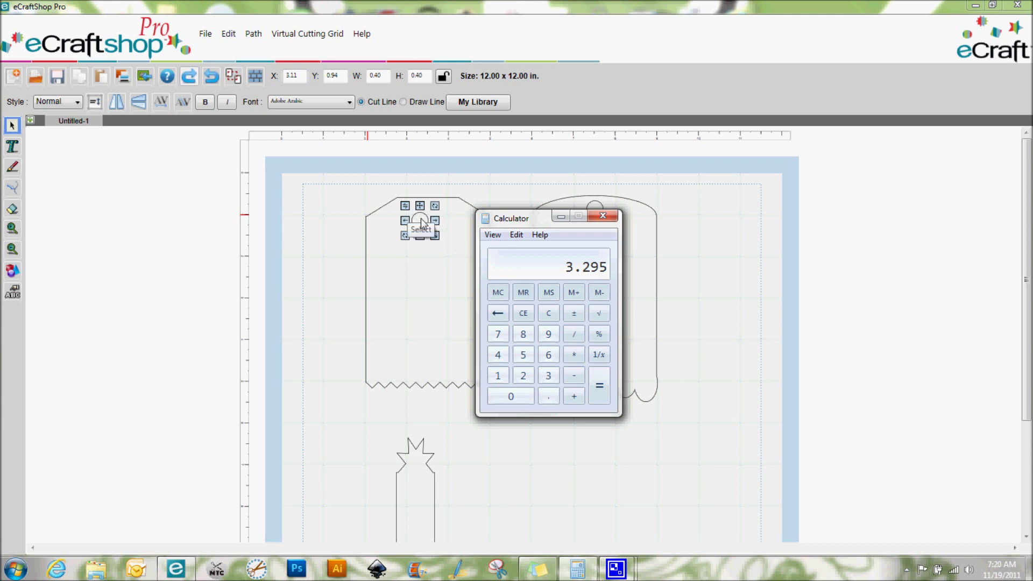
click(301, 76)
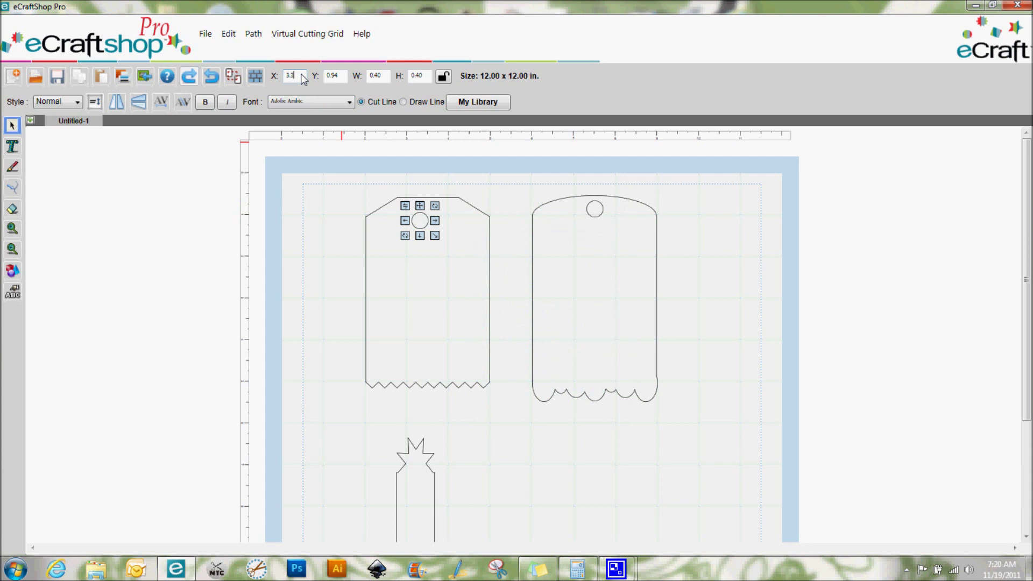
Place the hole at X 3.30 and nudge it up to Y 0.70 near the tag's top.
key(Return)
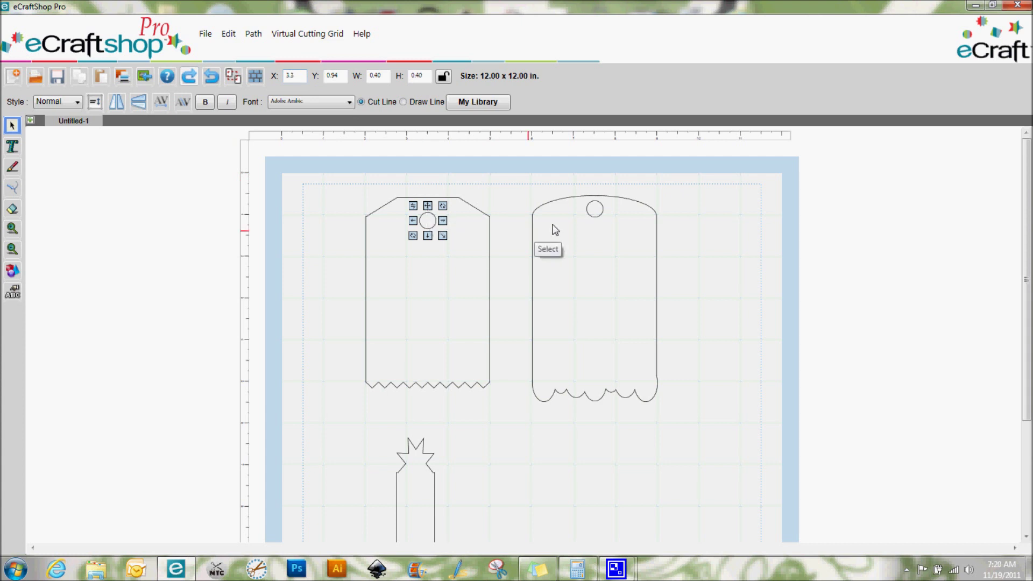
click(443, 235)
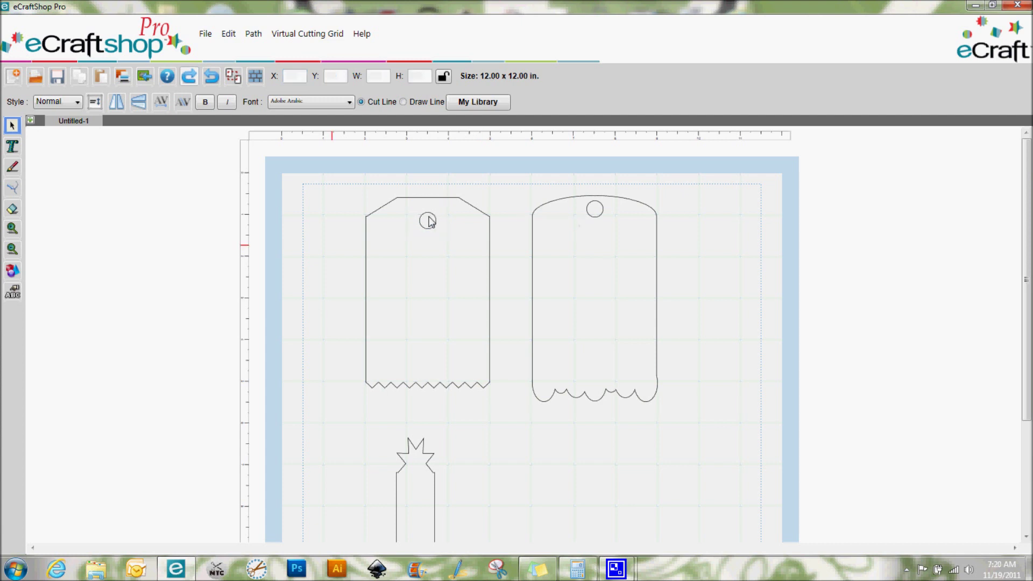
key(Up)
key(Up)
key(Up)
key(Up)
key(Up)
key(Up)
key(Up)
key(Up)
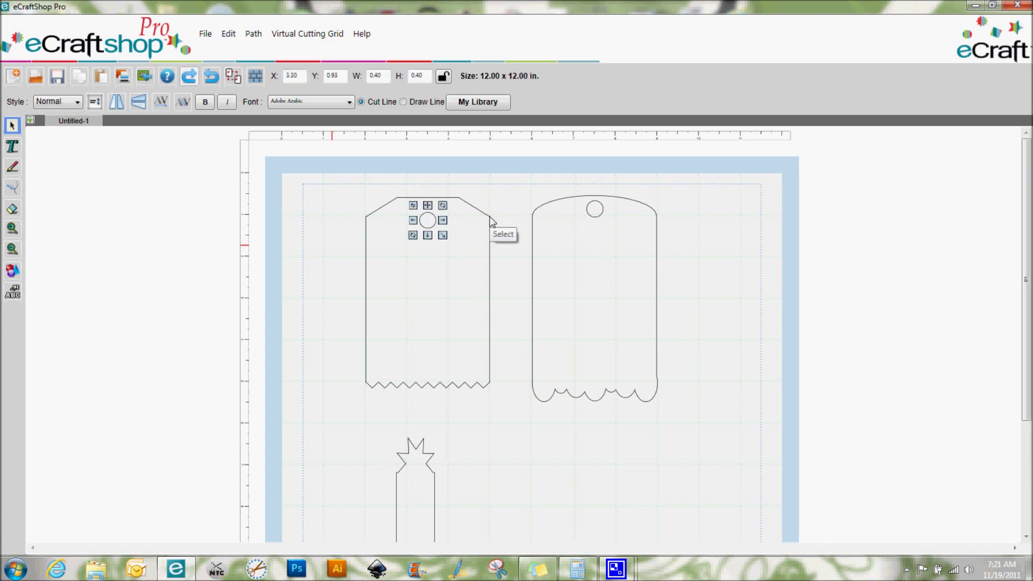
key(Up)
key(Up)
key(Up)
key(Up)
key(Up)
key(Up)
key(Up)
key(Up)
key(Up)
key(Up)
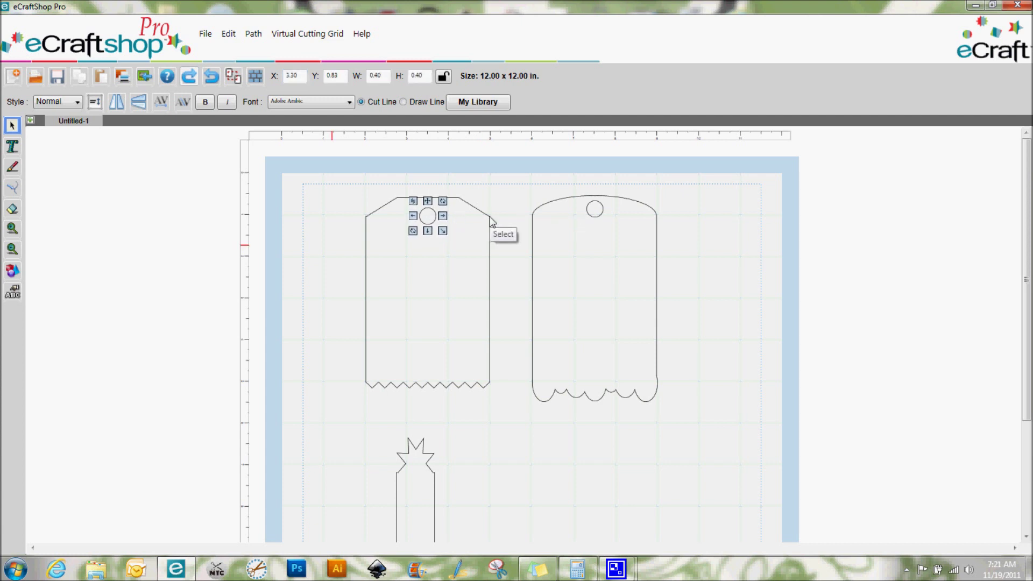
key(Up)
key(Up)
key(Up)
key(Up)
key(Up)
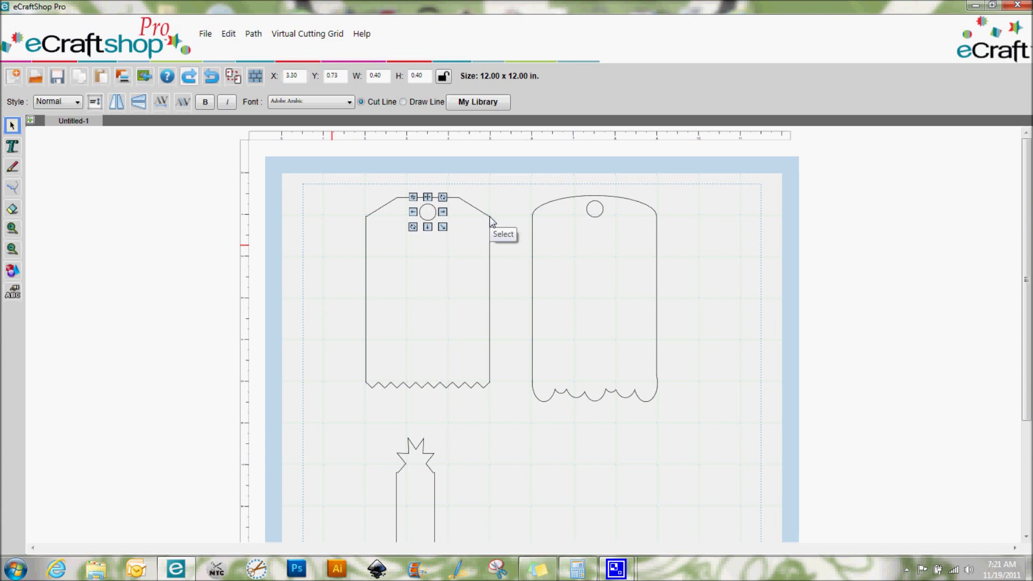
key(Up)
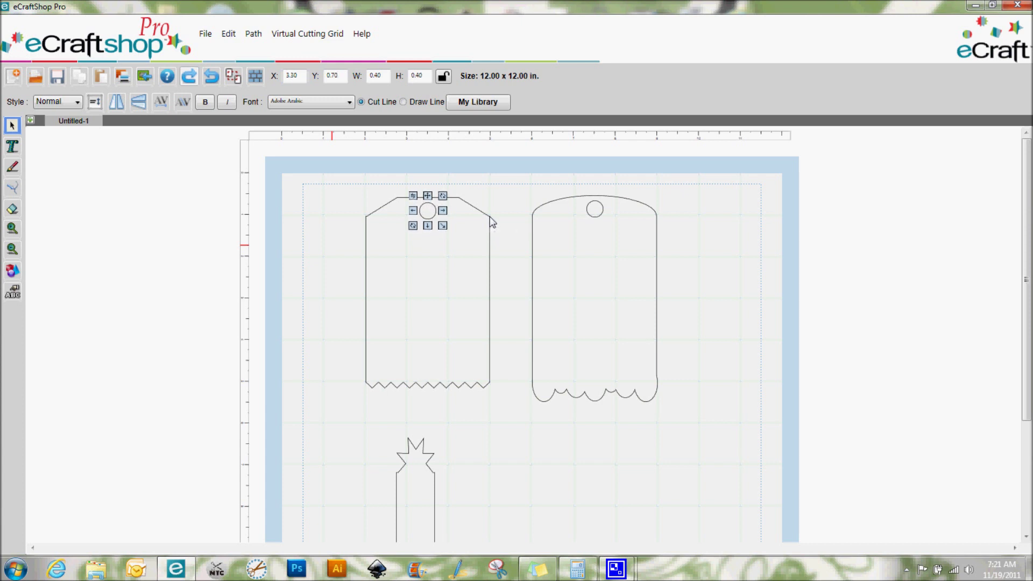
click(493, 205)
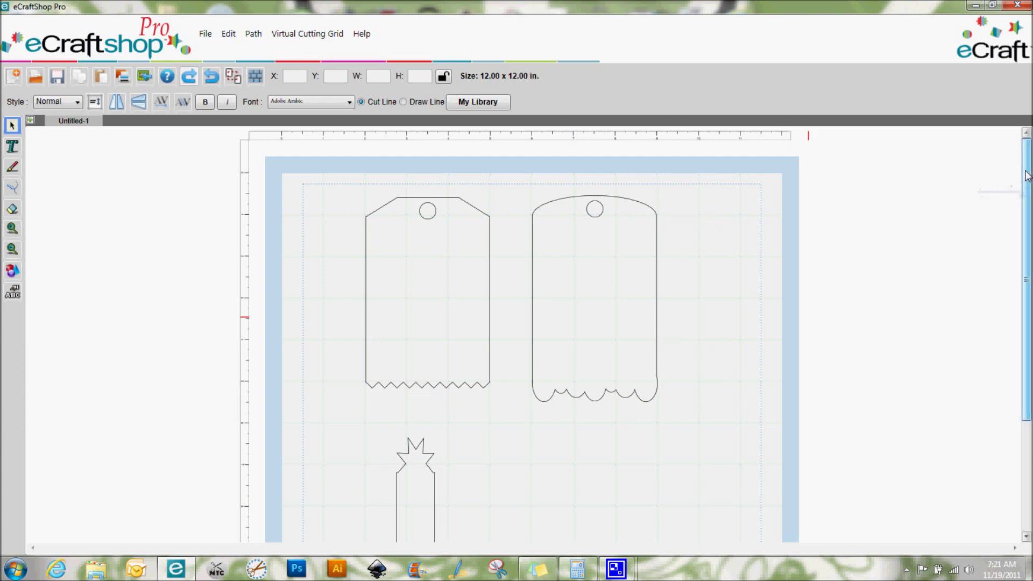
drag(1028, 176, 472, 259)
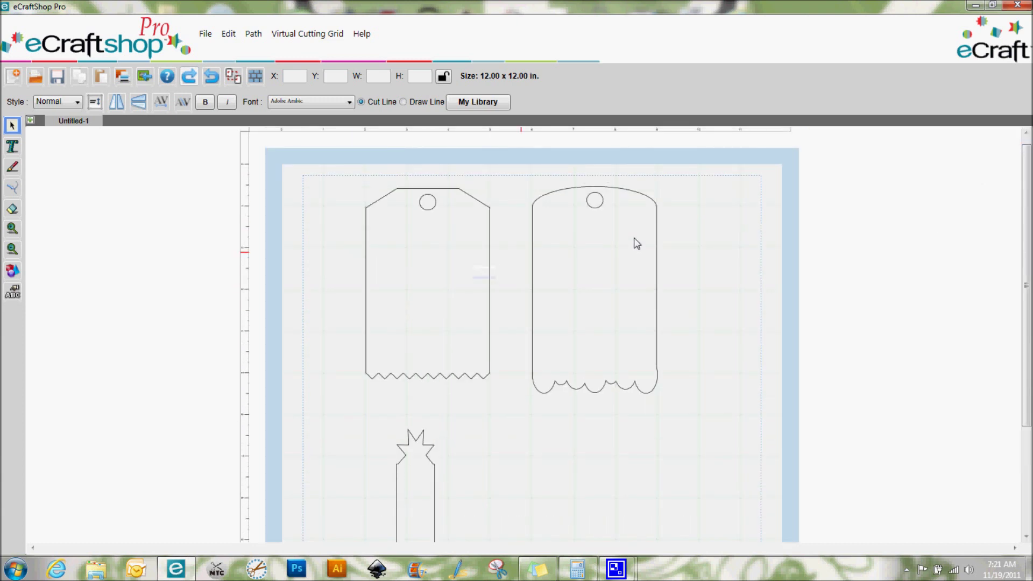